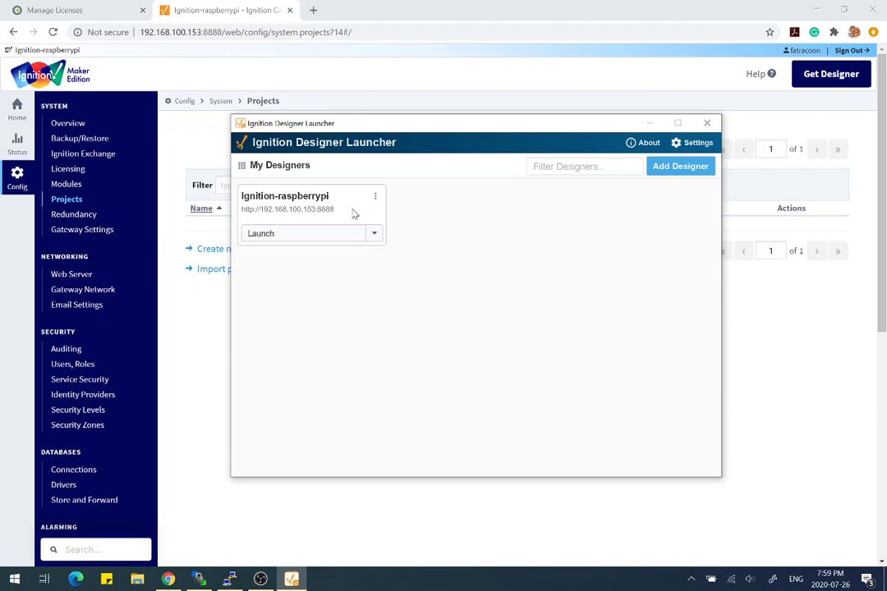
# Remove the existing Ignition-raspberrypi designer from the Designer Launcher and confirm its removal
pyautogui.click(376, 198)
pyautogui.click(371, 234)
pyautogui.click(503, 340)
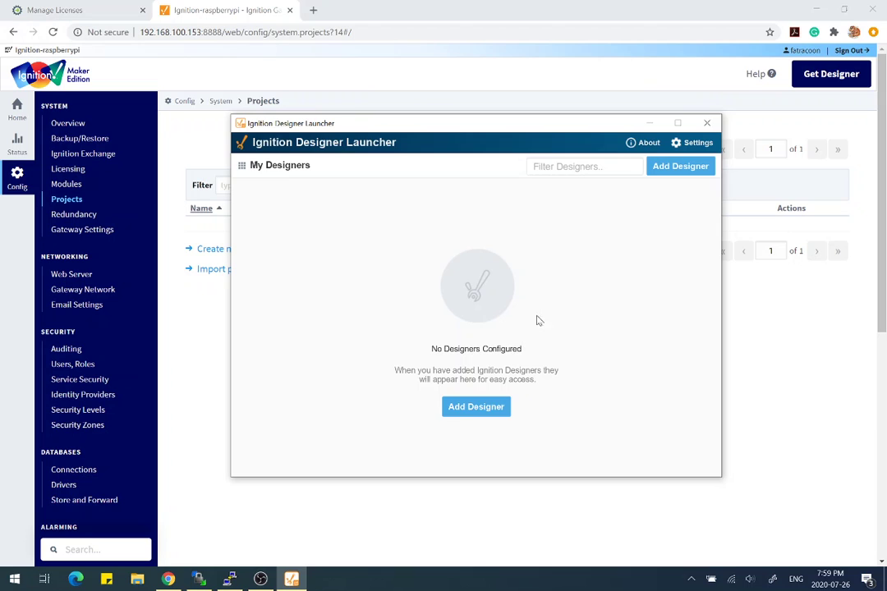
pyautogui.click(491, 415)
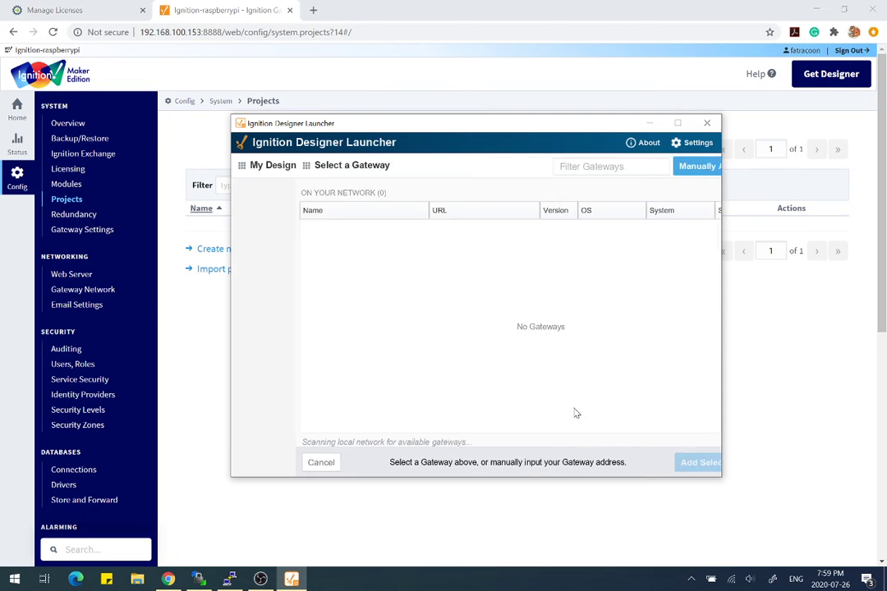
pyautogui.click(661, 169)
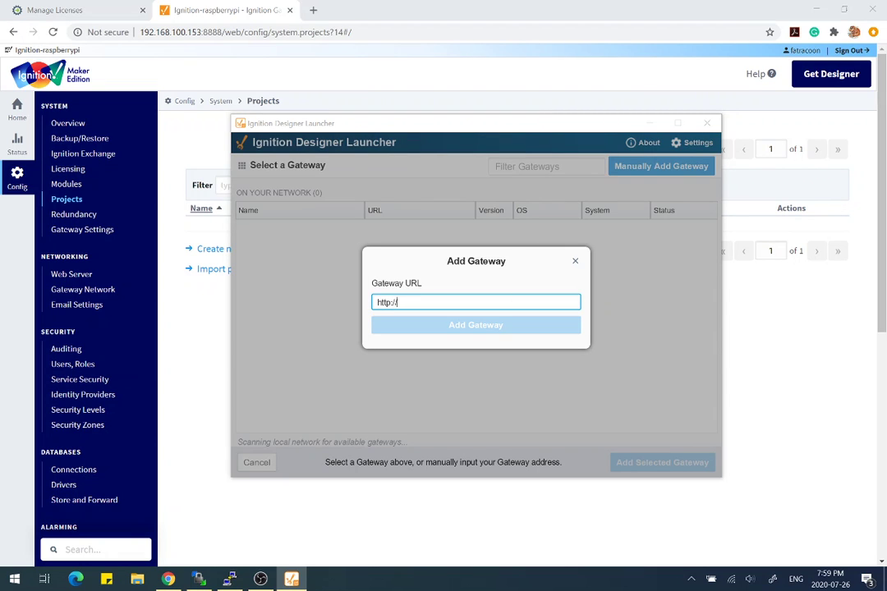
pyautogui.write('192.168.100.153:8888')
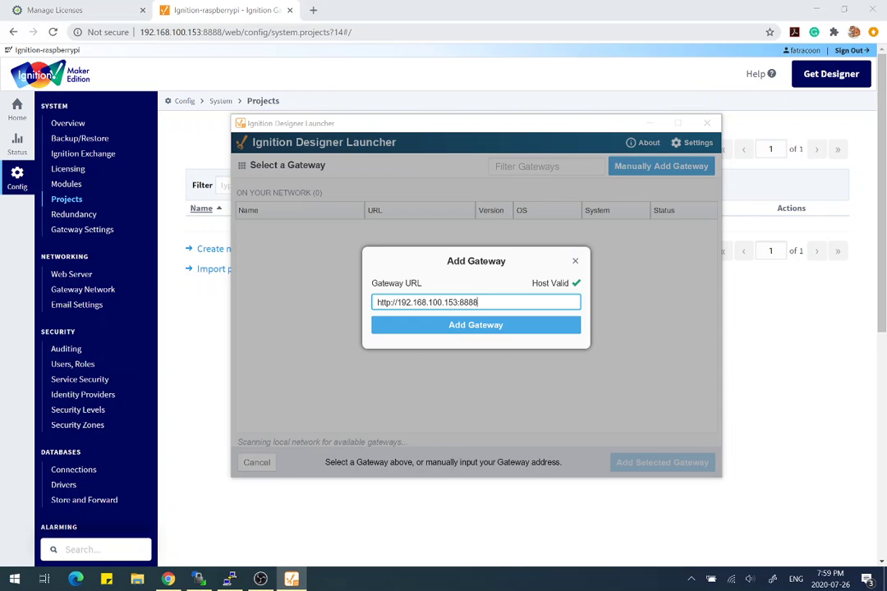
pyautogui.click(476, 326)
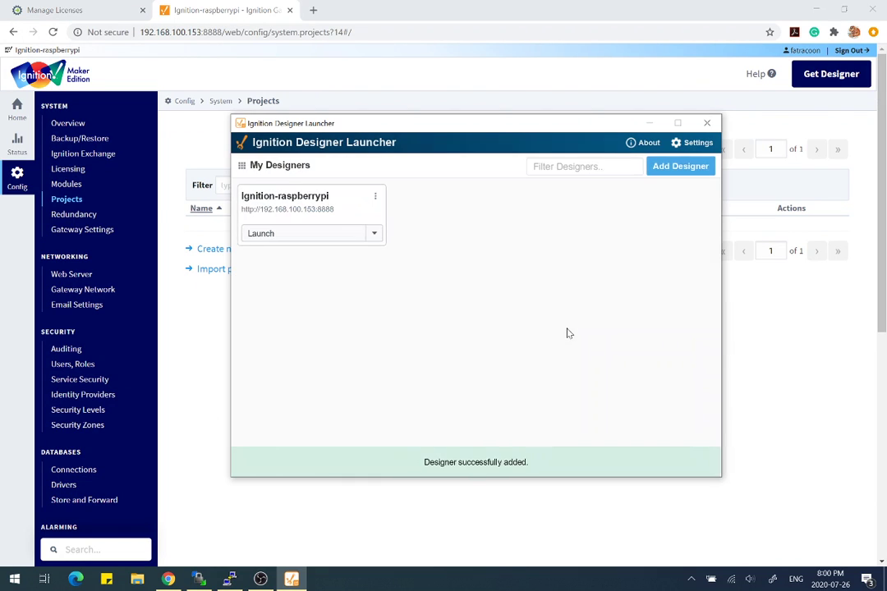
# Launch the Ignition-raspberrypi designer and log in with the account username and password
pyautogui.click(291, 235)
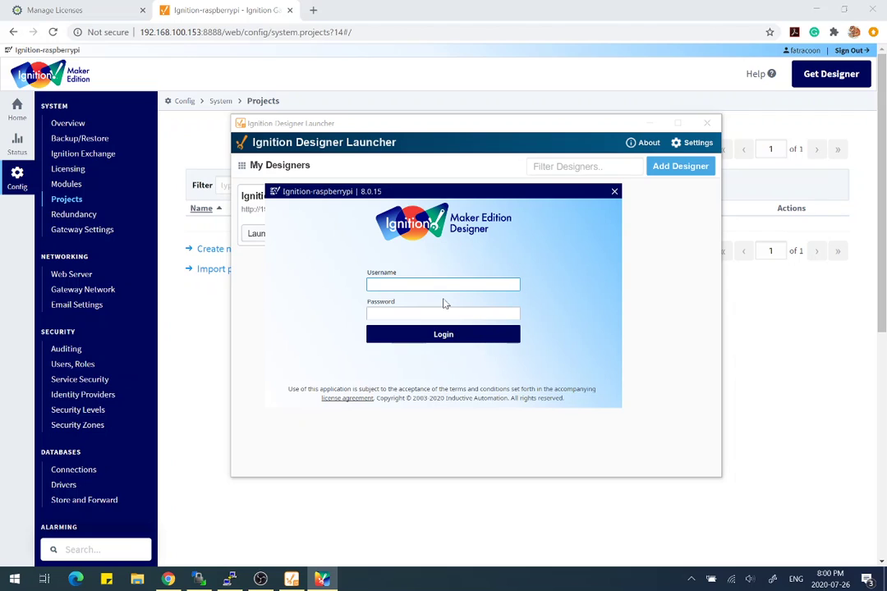
pyautogui.write('fatracoon')
pyautogui.press('Tab')
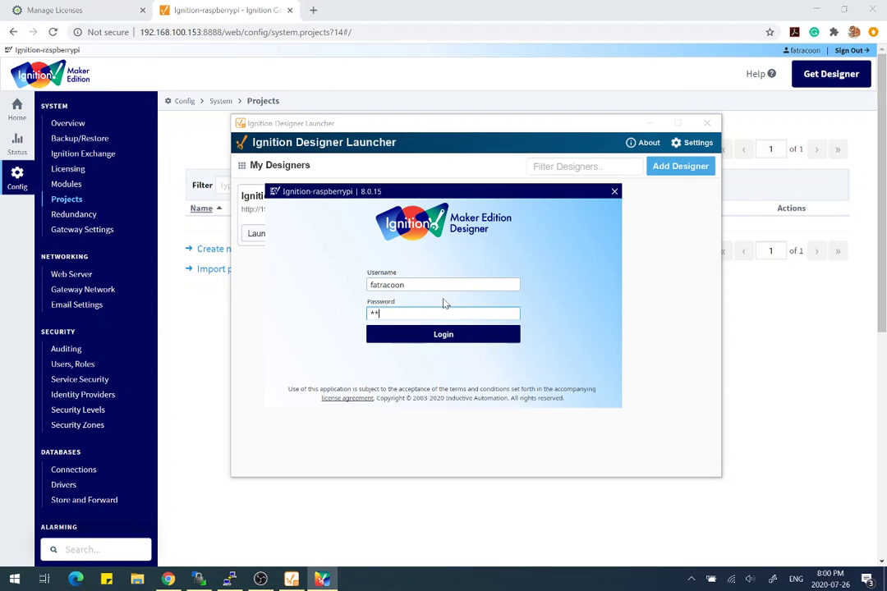
pyautogui.write('********')
pyautogui.press('Return')
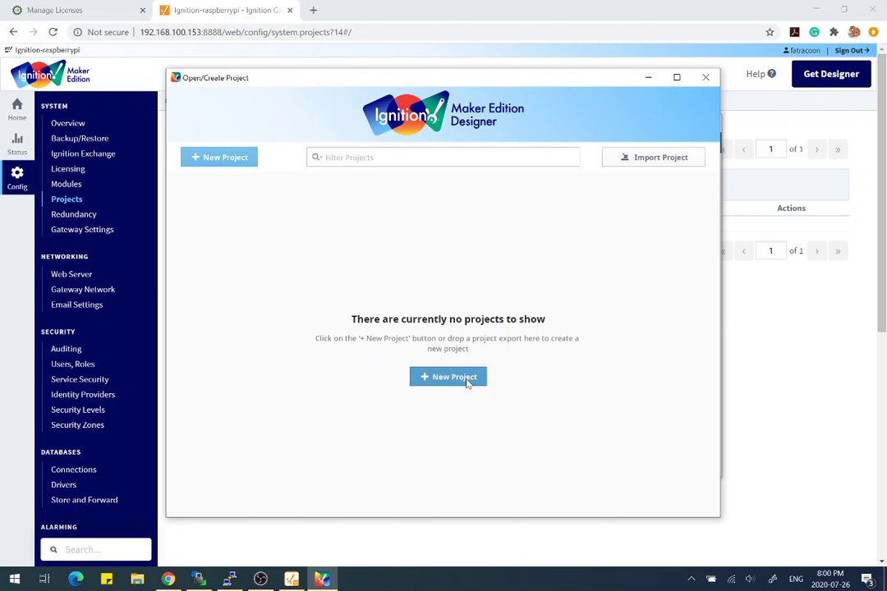
# Create a new project with the name and title HomeTest, using Database as the default database
pyautogui.click(466, 384)
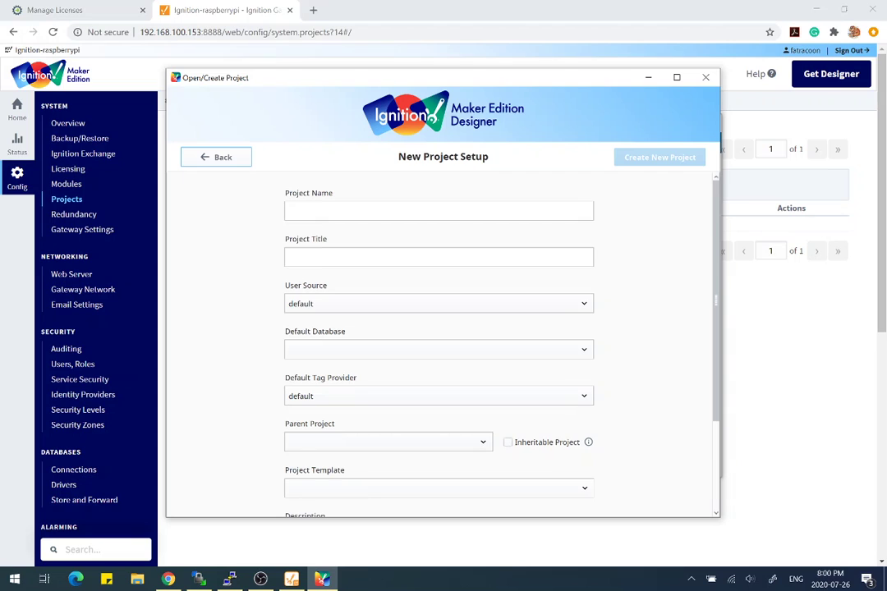
pyautogui.press('Tab')
pyautogui.write('Ho')
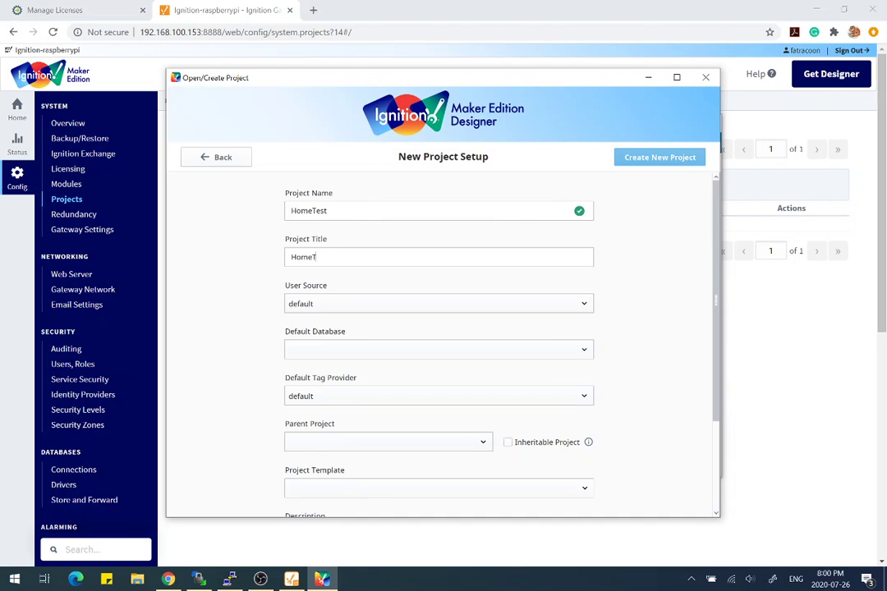
pyautogui.click(515, 354)
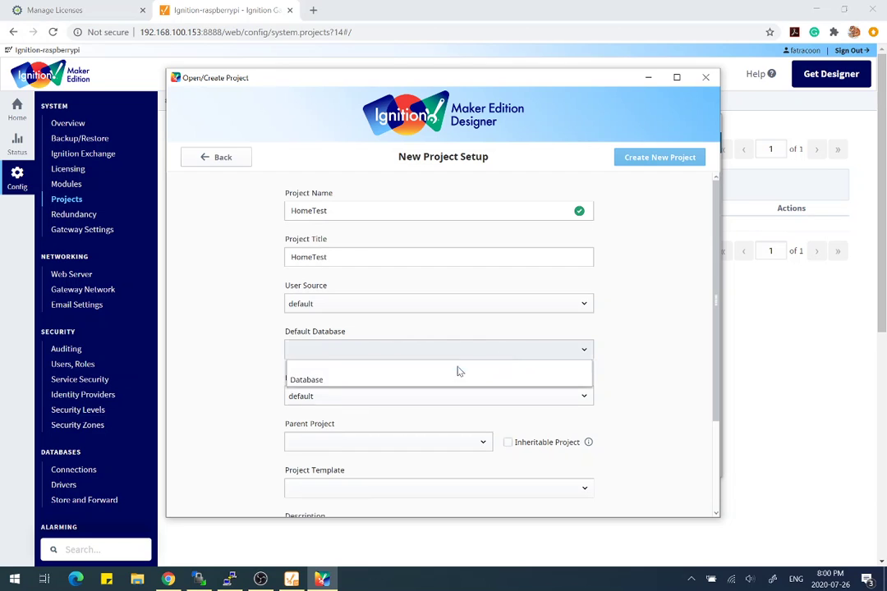
pyautogui.click(445, 380)
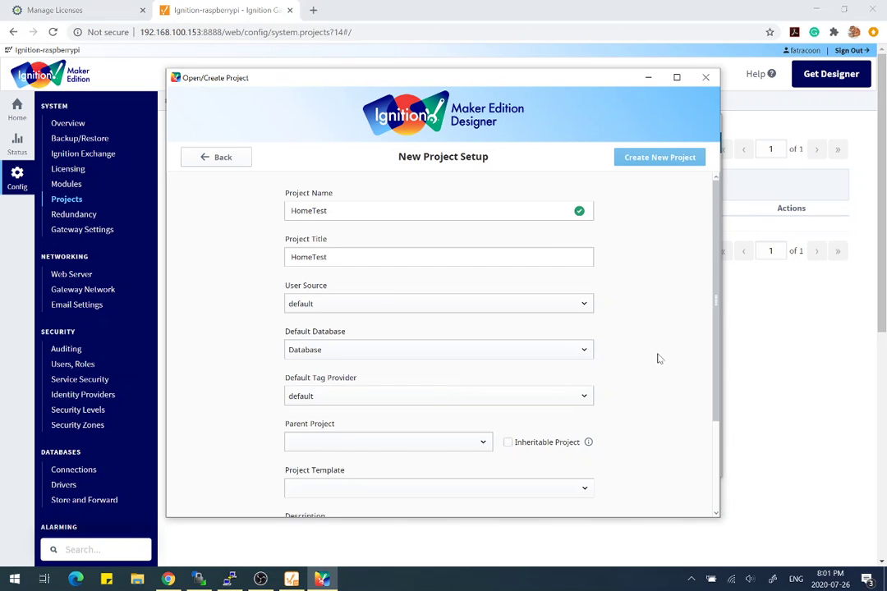
pyautogui.scroll(-3, 661, 341)
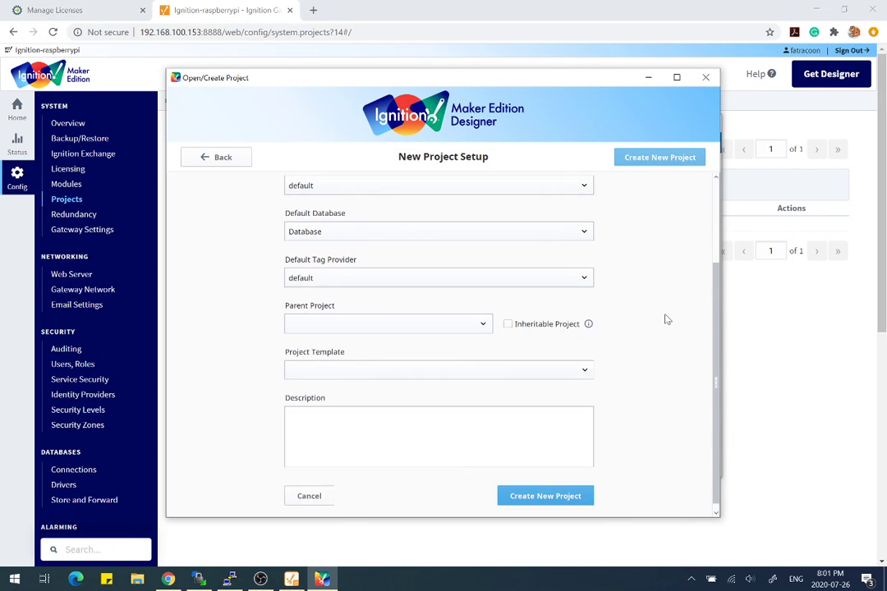
pyautogui.click(573, 499)
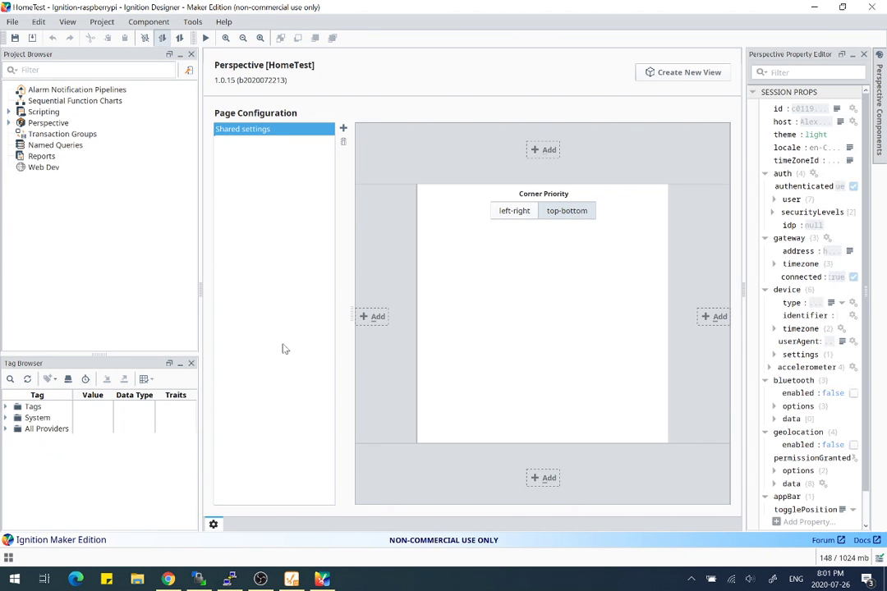
# Examine the contents of the Tags folder in the project's tag tree, leaving it collapsed
pyautogui.click(30, 418)
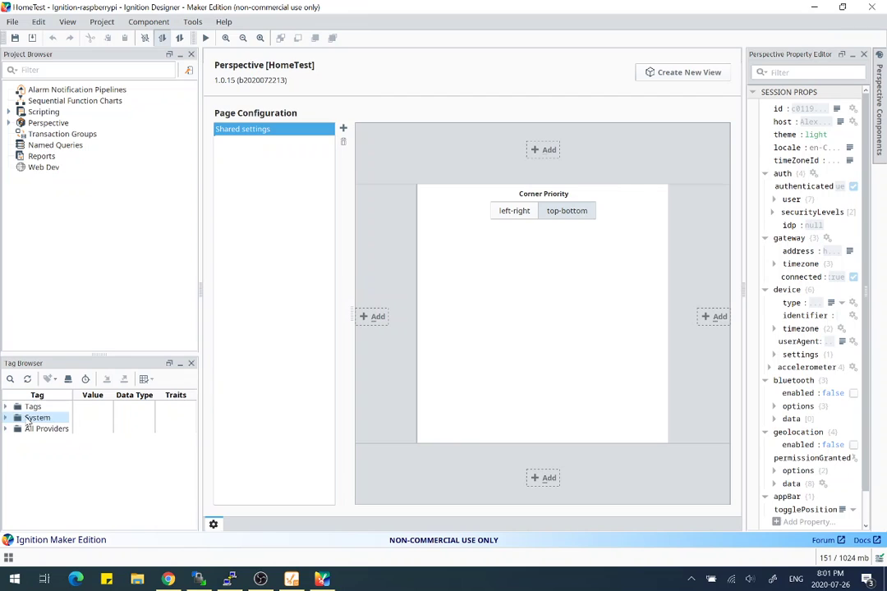
pyautogui.click(7, 407)
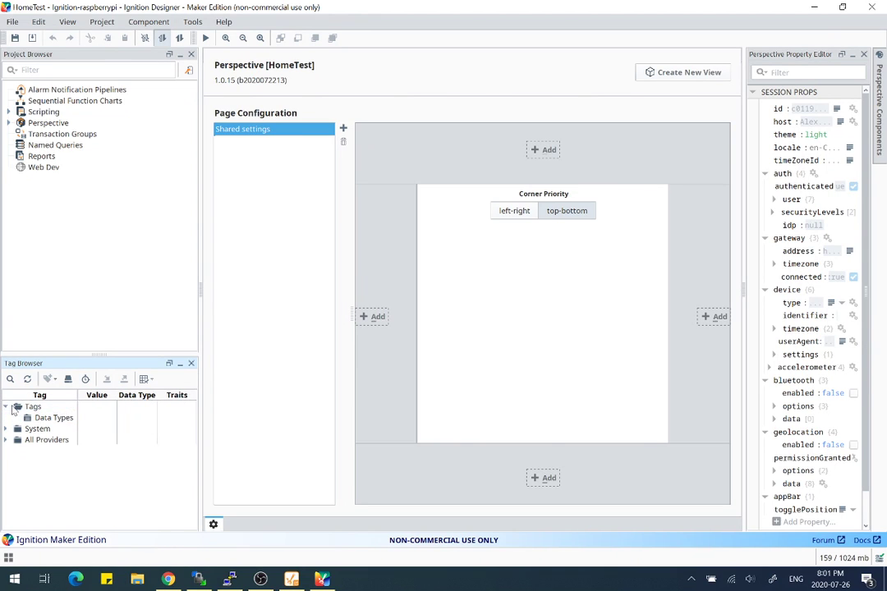
pyautogui.click(7, 406)
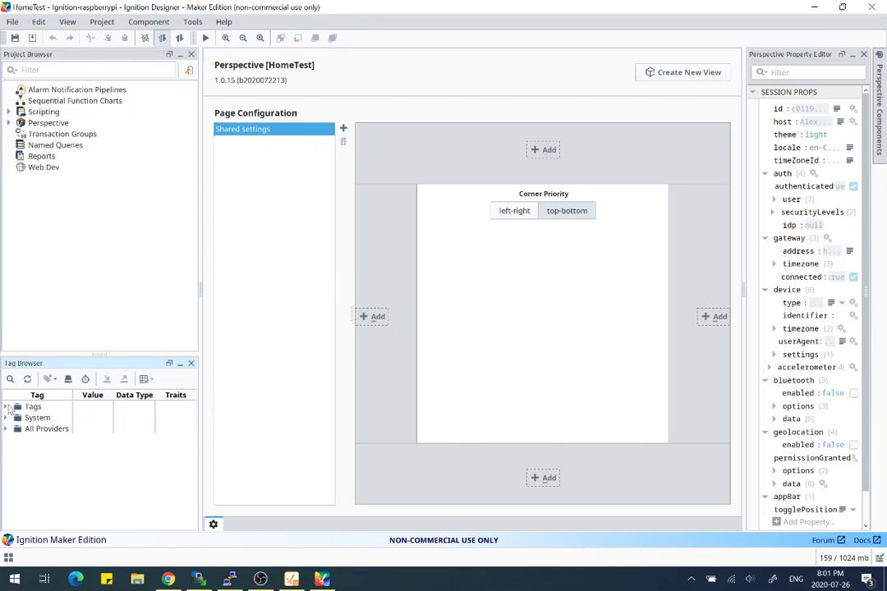
pyautogui.click(7, 407)
pyautogui.click(7, 406)
pyautogui.click(6, 407)
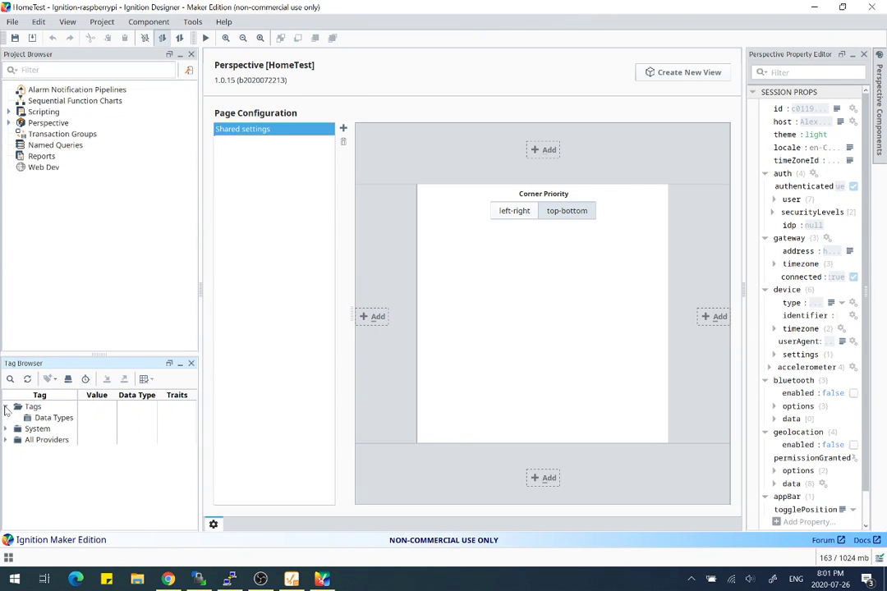
pyautogui.click(7, 408)
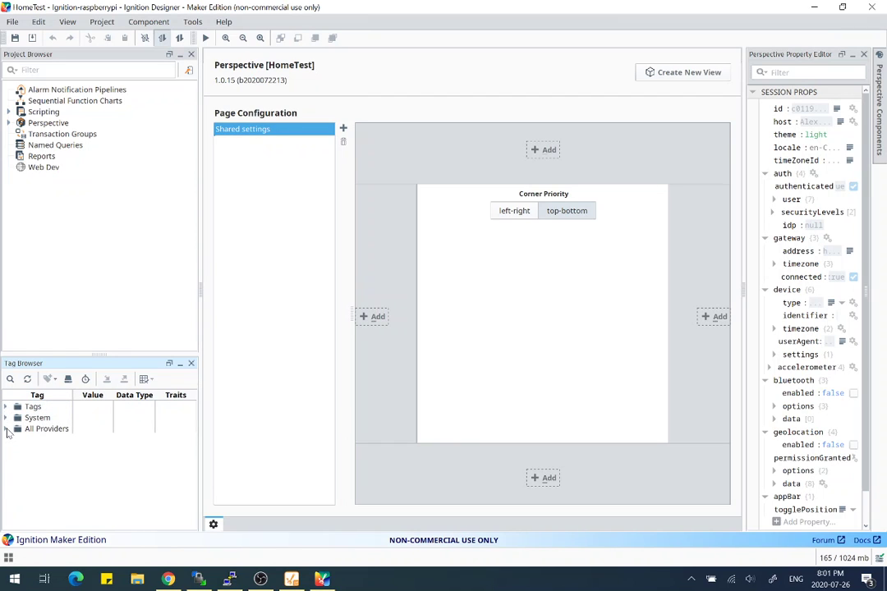
# Examine the MQTT Distributor and MQTT Engine tag folders under All Providers
pyautogui.click(7, 429)
pyautogui.click(15, 451)
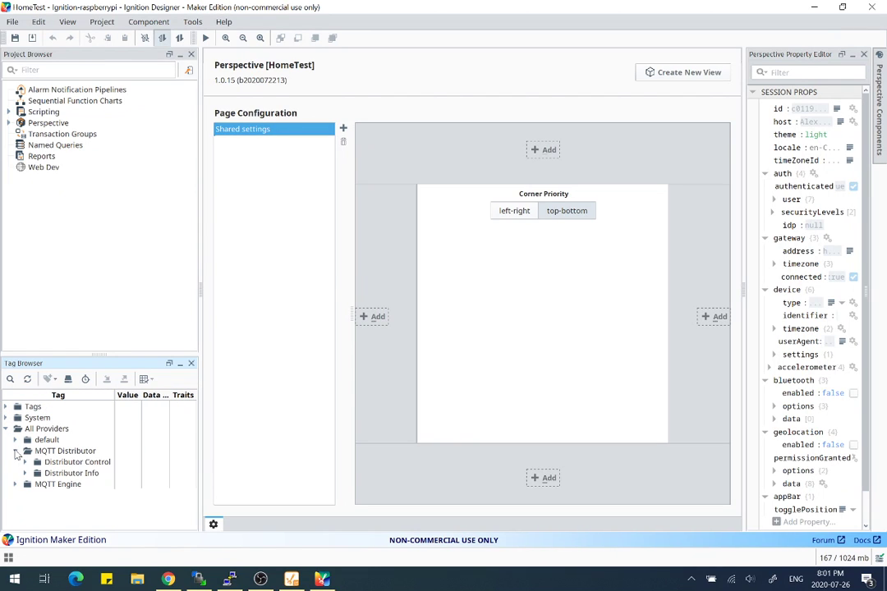
pyautogui.click(50, 452)
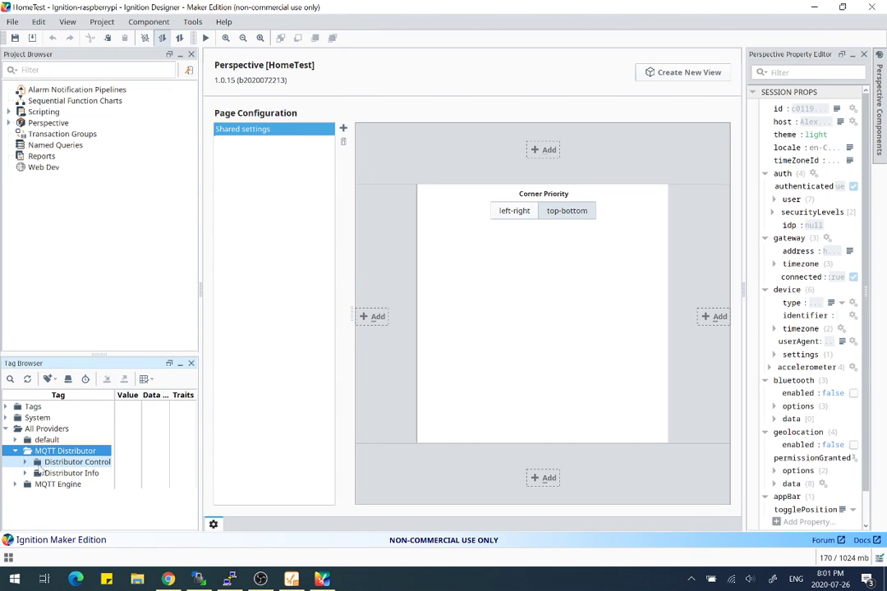
pyautogui.click(27, 462)
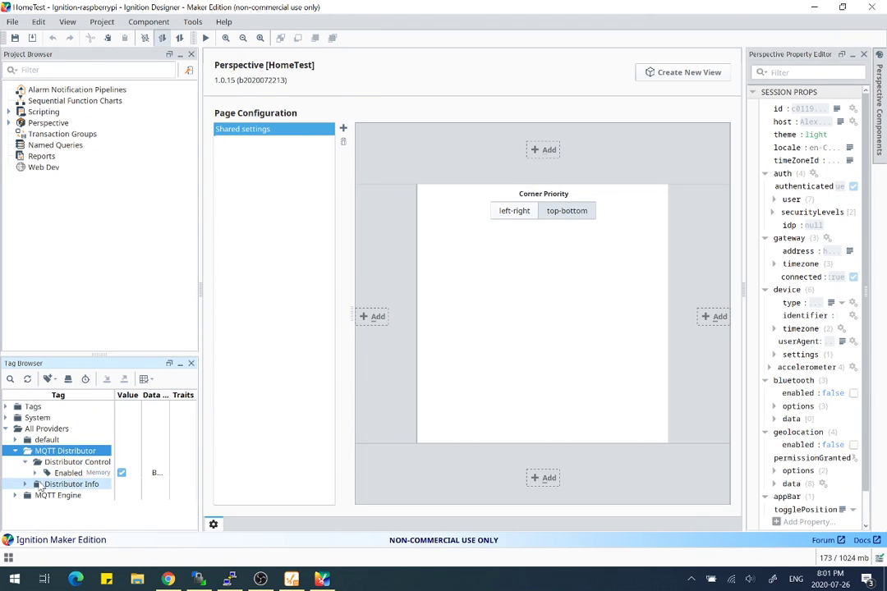
pyautogui.click(26, 485)
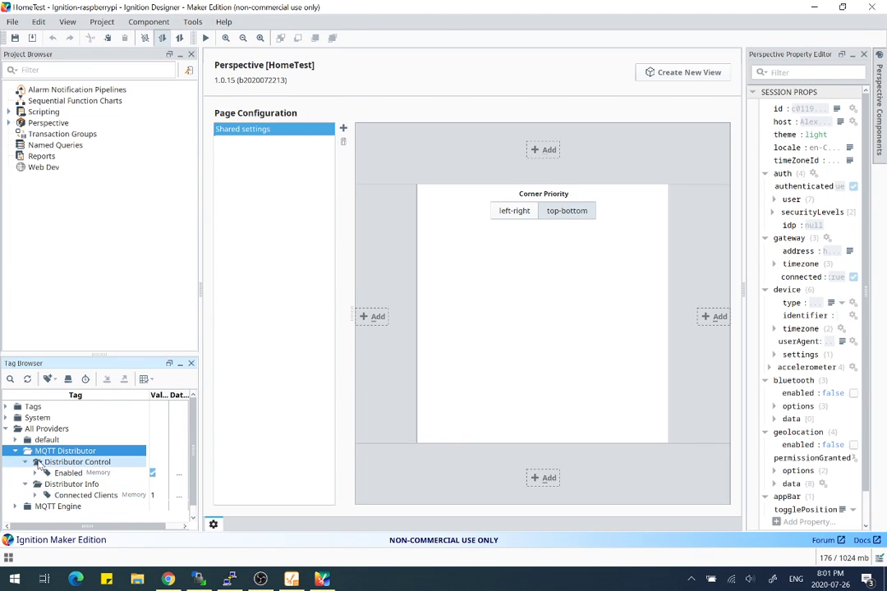
pyautogui.click(14, 451)
pyautogui.click(16, 462)
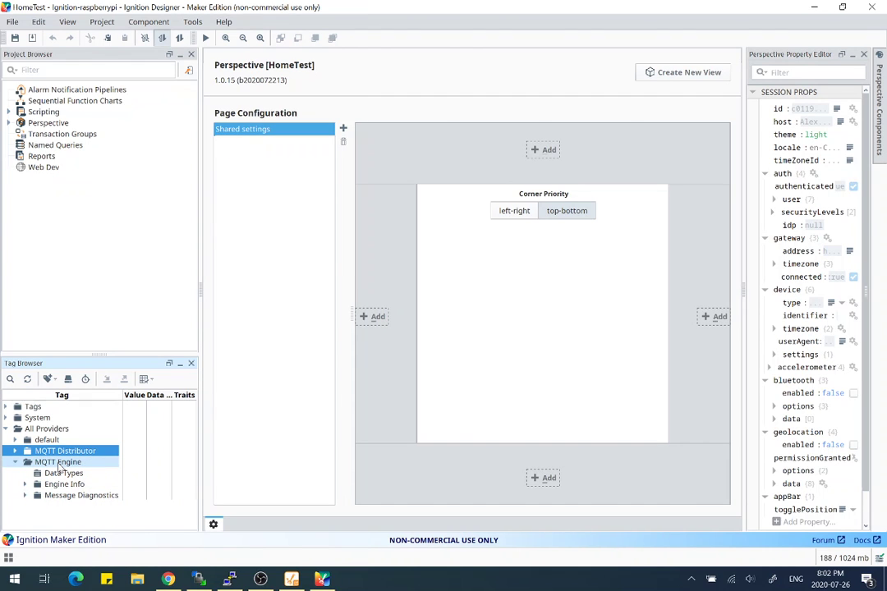
# Switch to the gateway configuration page in Chrome and review the Chariot SCADA server in the MQTT Engine settings
pyautogui.hotkey('alt', 'Tab')
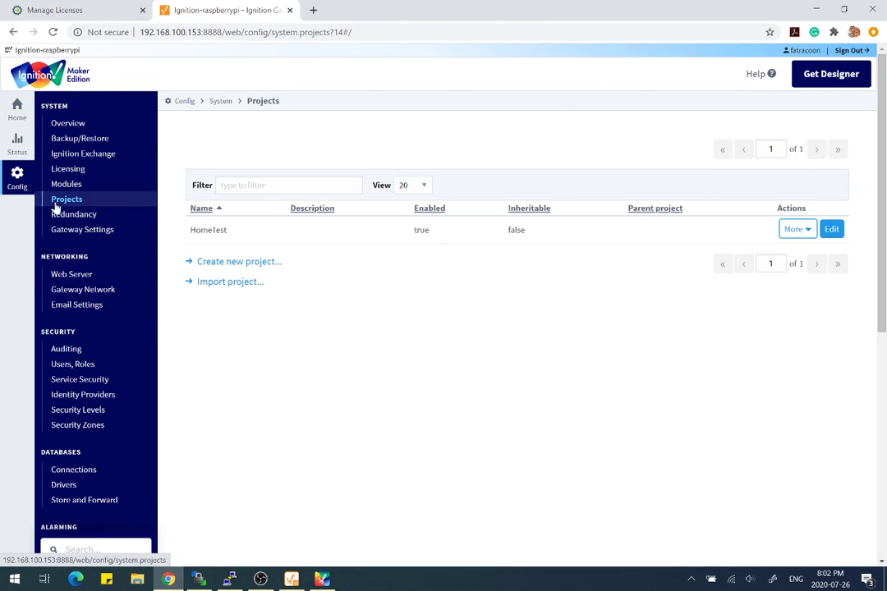
pyautogui.scroll(-3, 56, 209)
pyautogui.scroll(-2, 111, 233)
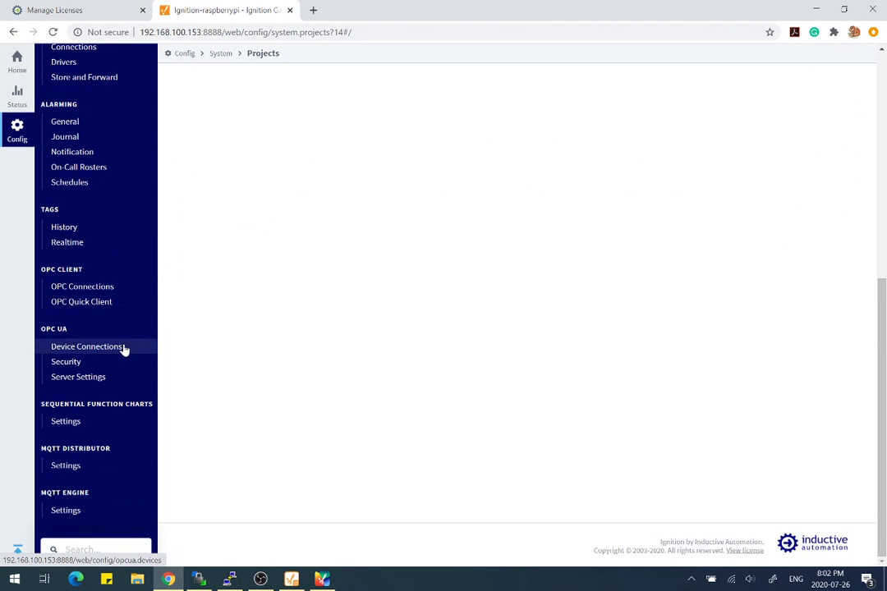
pyautogui.click(69, 511)
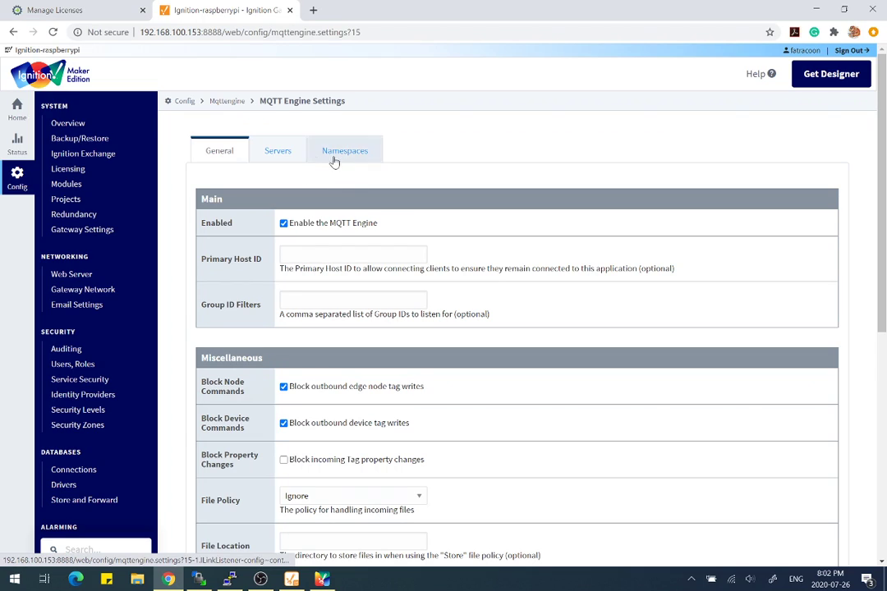
pyautogui.click(276, 153)
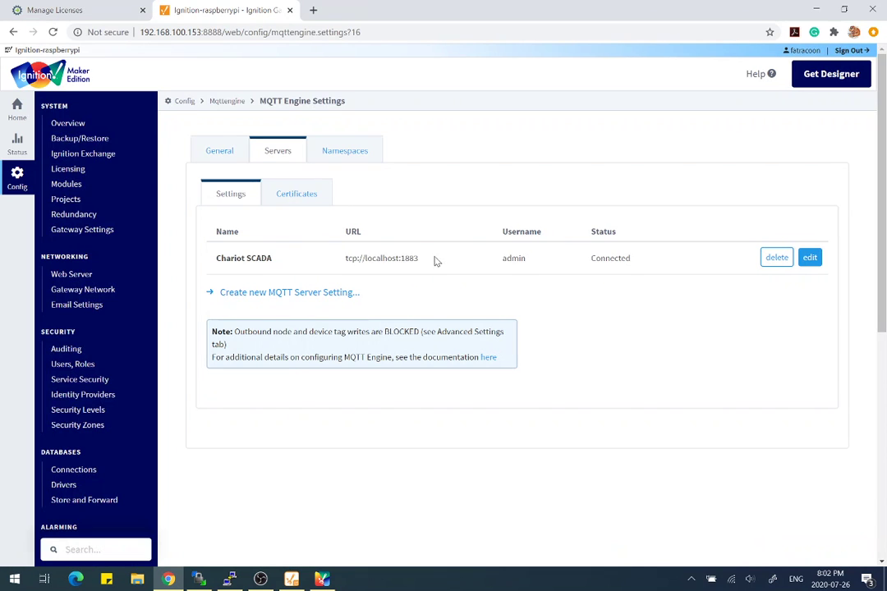
pyautogui.moveTo(437, 262); pyautogui.dragTo(215, 259)
pyautogui.click(279, 261)
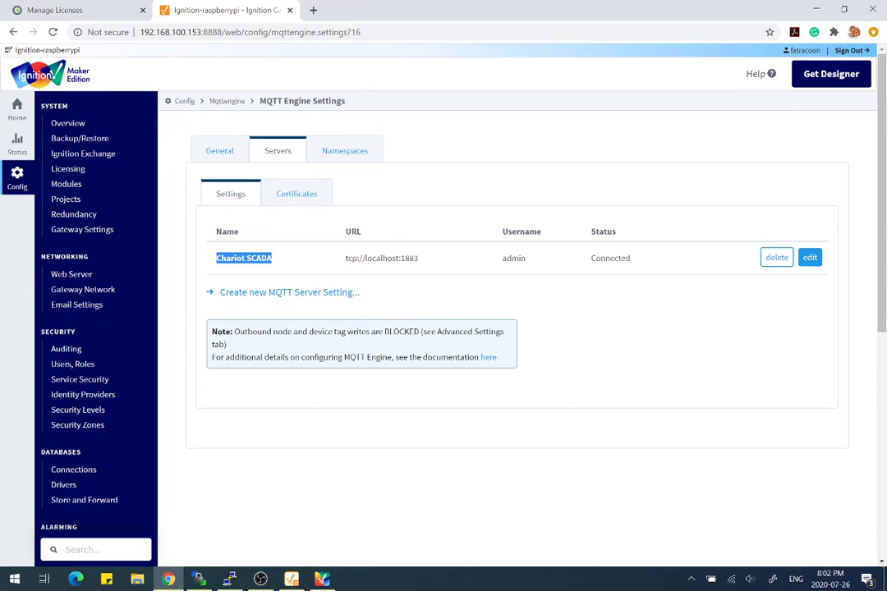
pyautogui.click(216, 259)
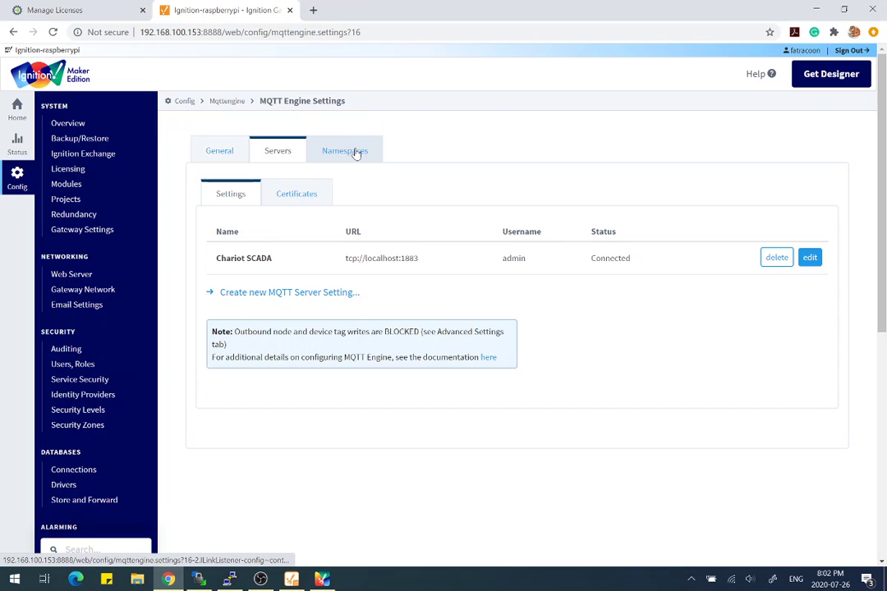
# Start a new custom namespace in the MQTT Engine namespace settings
pyautogui.click(357, 149)
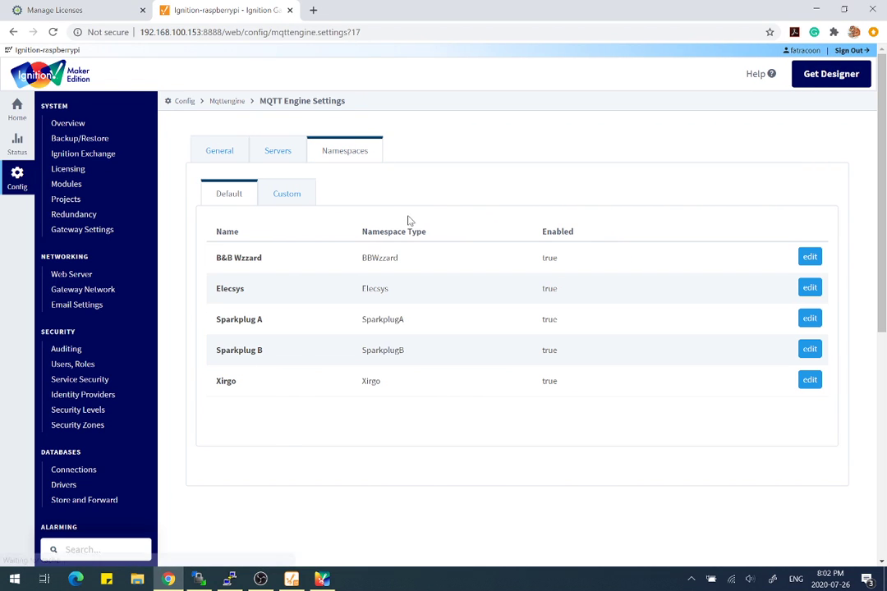
pyautogui.click(287, 198)
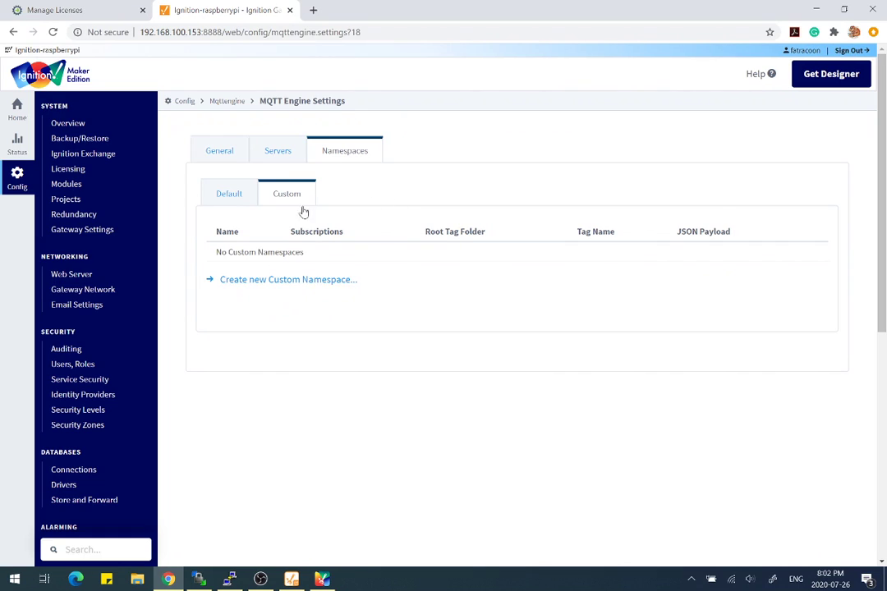
pyautogui.click(328, 282)
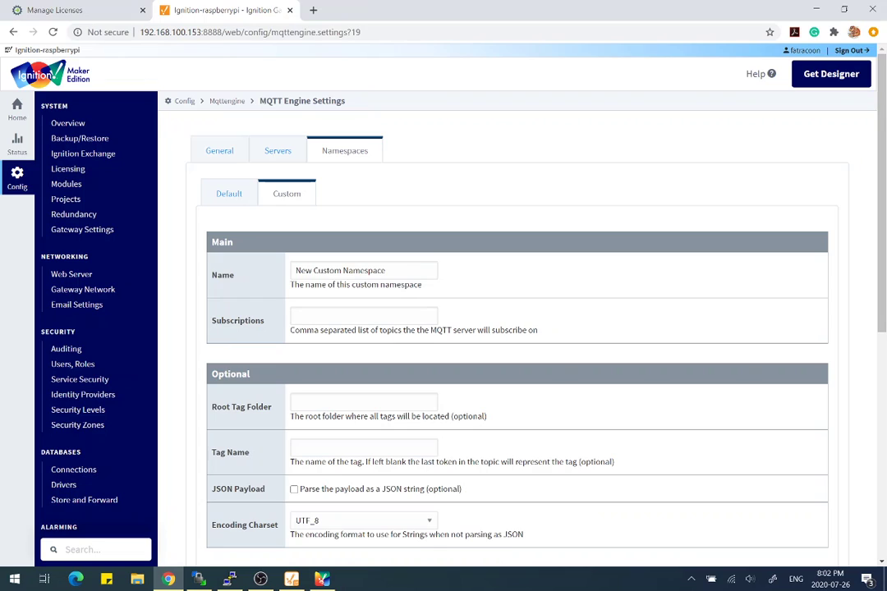
# Fill in All Topic as the custom namespace's name and # as its subscription
pyautogui.moveTo(386, 270); pyautogui.dragTo(295, 270)
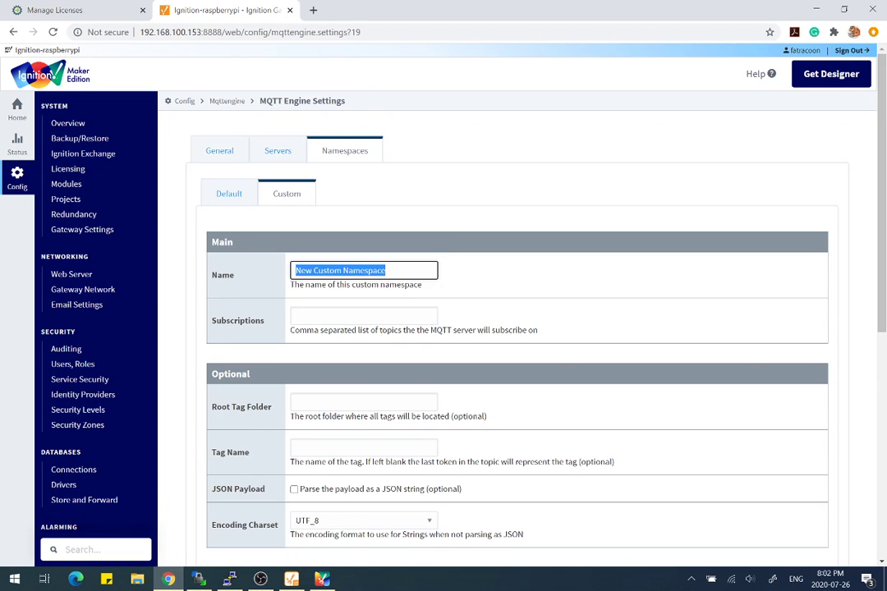
pyautogui.write('All Topic')
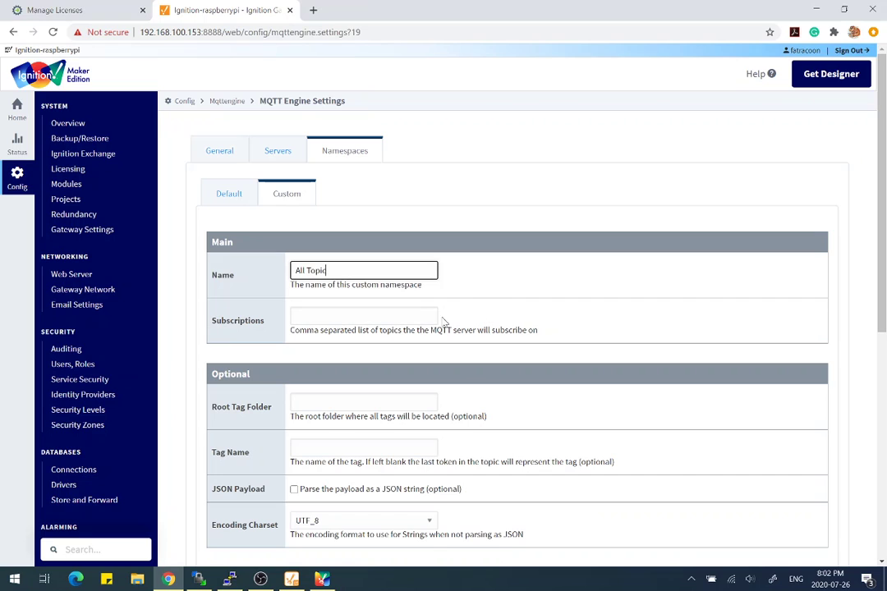
pyautogui.click(364, 316)
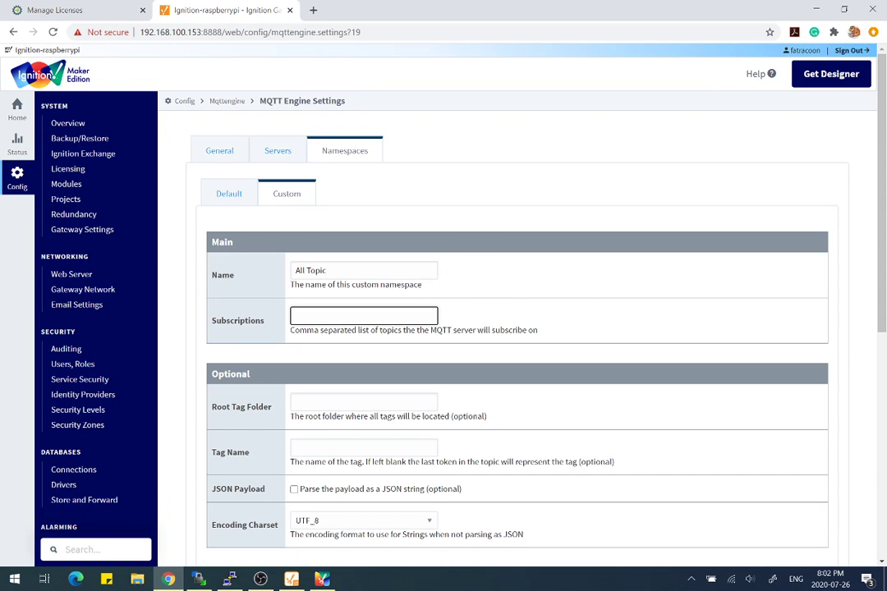
pyautogui.write('#')
# Enable parsing the payload as a JSON string and try to create the namespace with # as the tag name
pyautogui.scroll(-3, 543, 307)
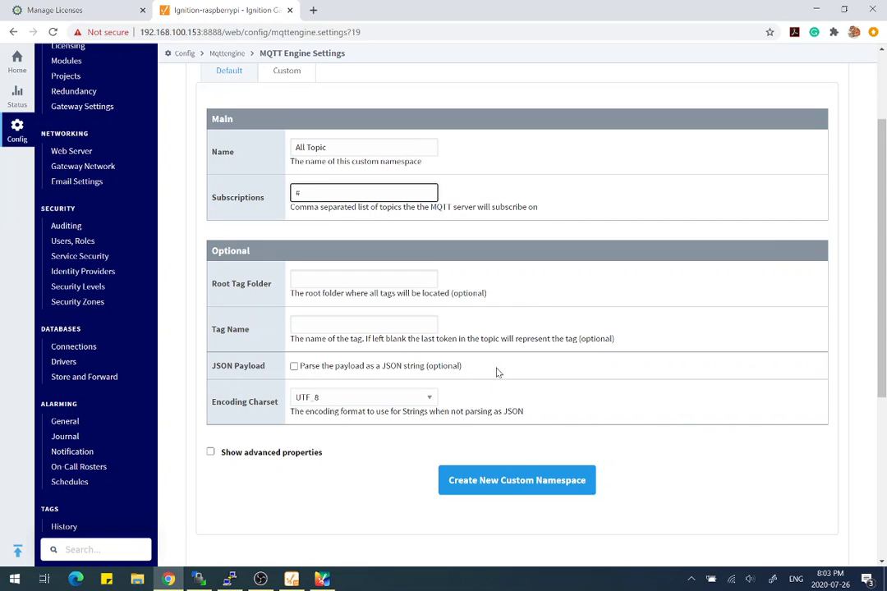
pyautogui.click(294, 367)
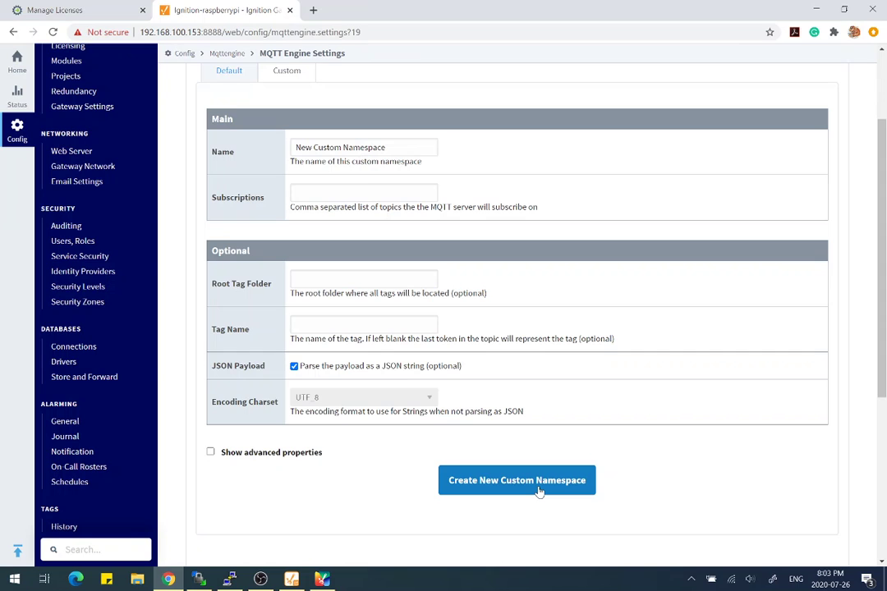
pyautogui.scroll(2, 456, 402)
pyautogui.scroll(-3, 459, 392)
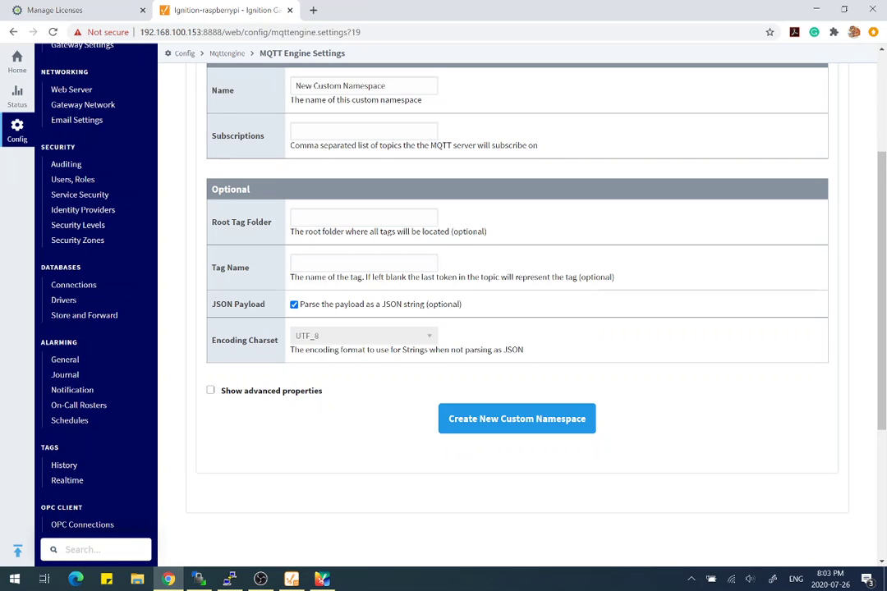
pyautogui.click(364, 262)
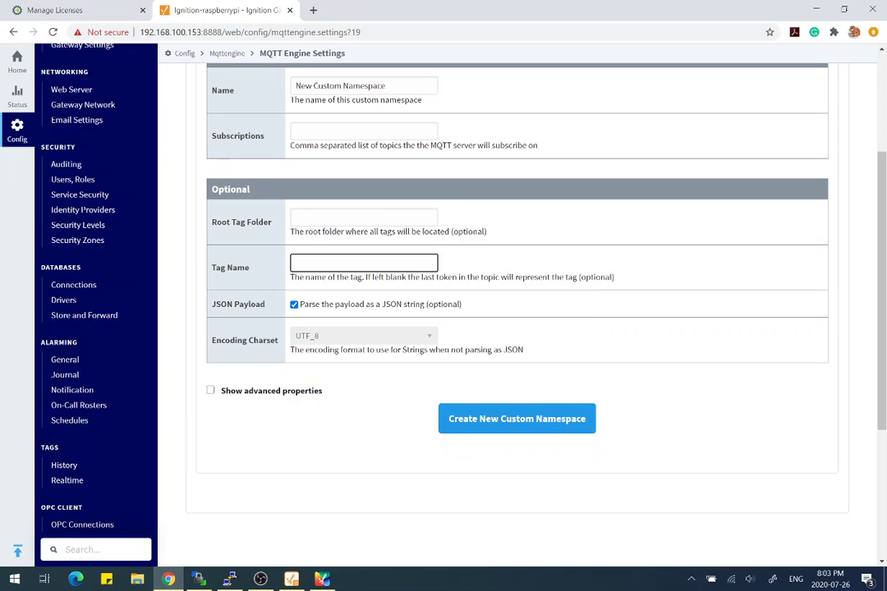
pyautogui.click(520, 424)
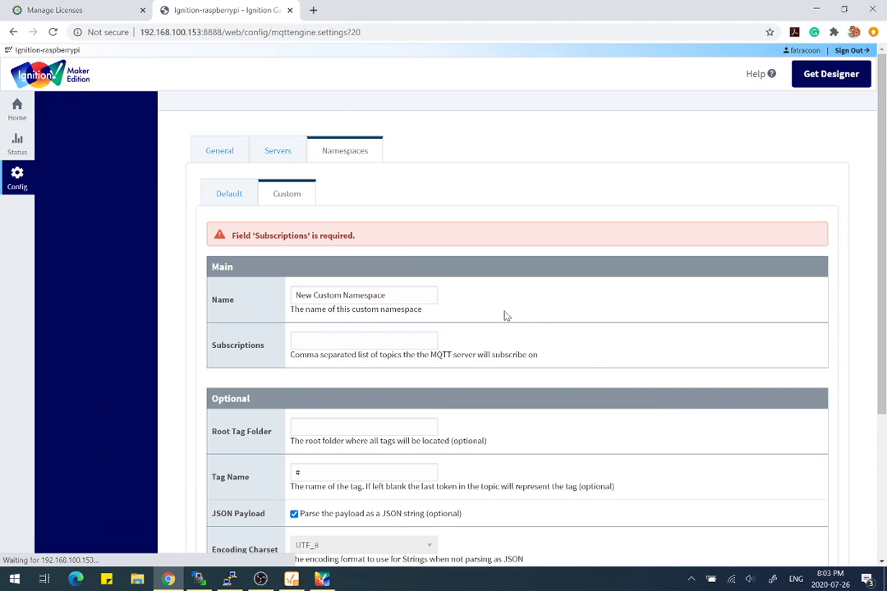
# Create the custom namespace with # as its subscription and an empty tag name
pyautogui.scroll(-1, 526, 320)
pyautogui.scroll(-2, 554, 327)
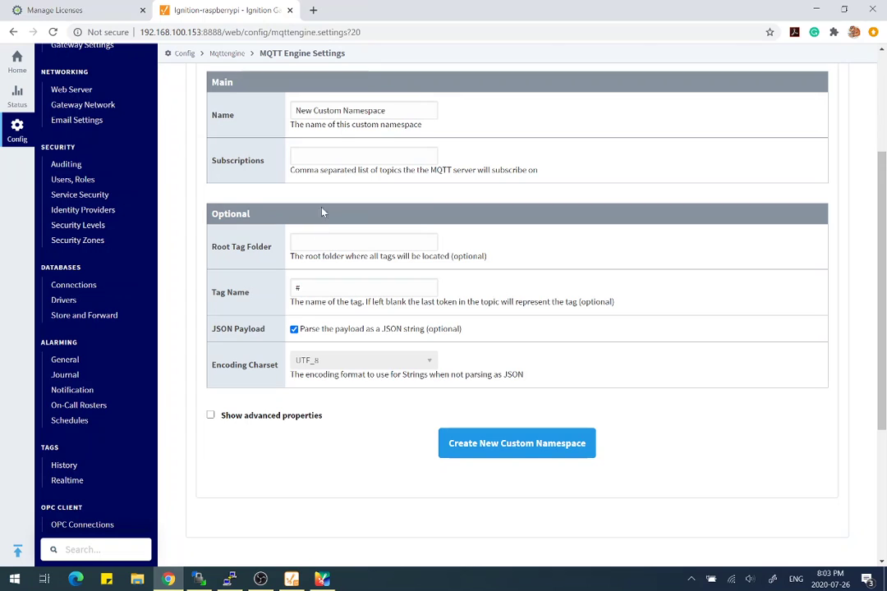
pyautogui.click(353, 156)
pyautogui.click(327, 182)
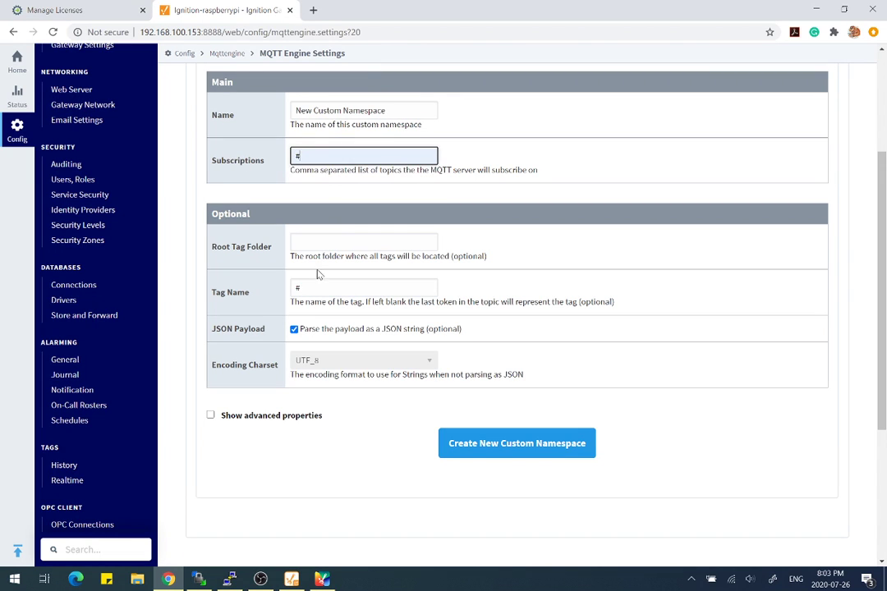
pyautogui.click(312, 288)
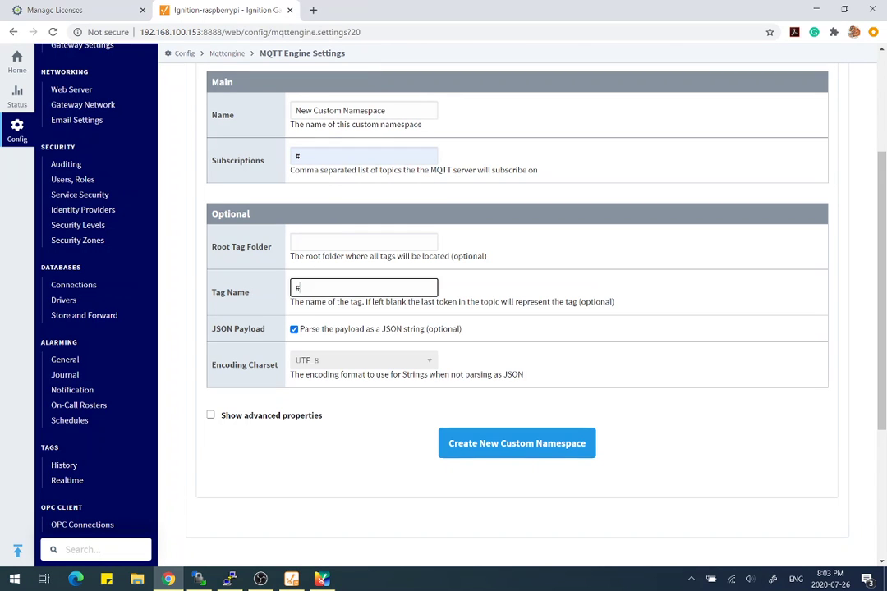
pyautogui.click(526, 453)
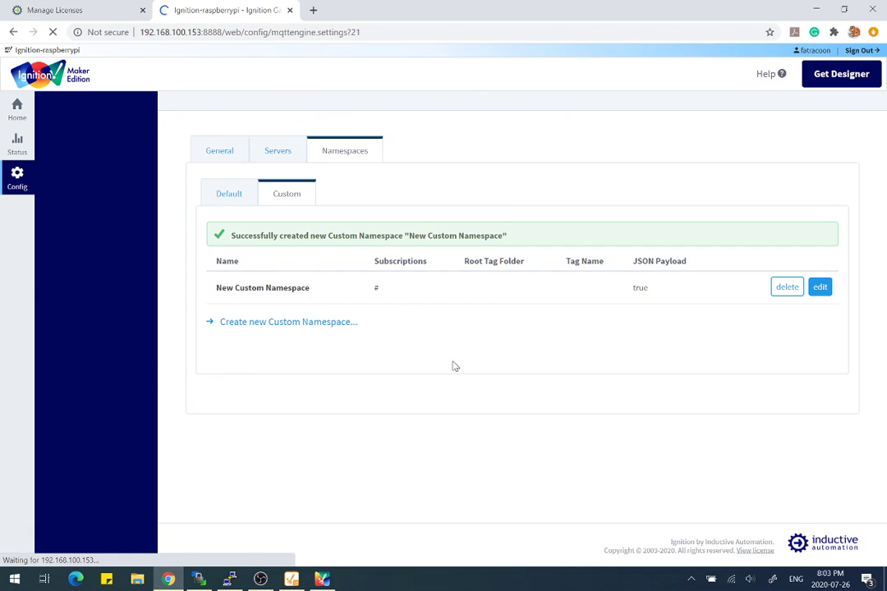
# Rename the new custom namespace to All Topics and save the changes
pyautogui.moveTo(376, 294); pyautogui.dragTo(353, 290)
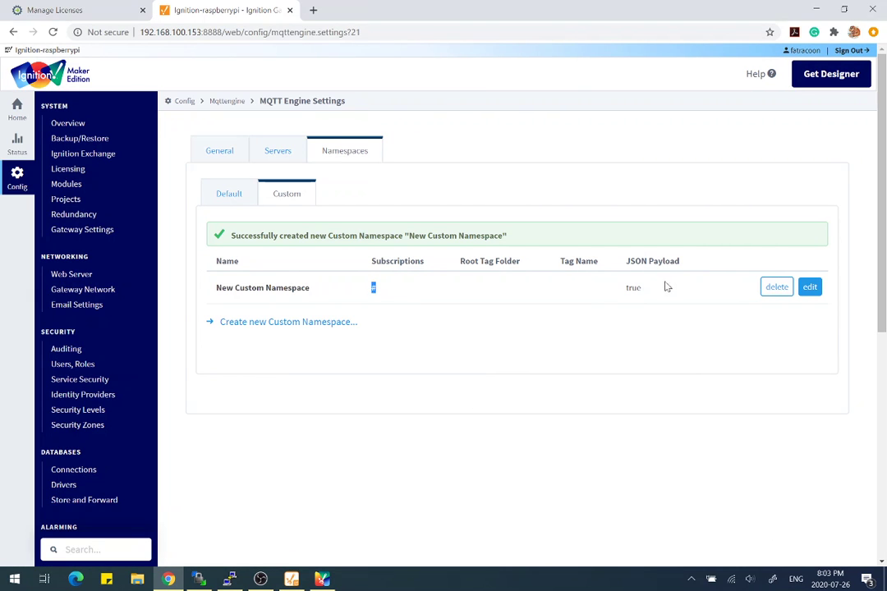
pyautogui.click(811, 289)
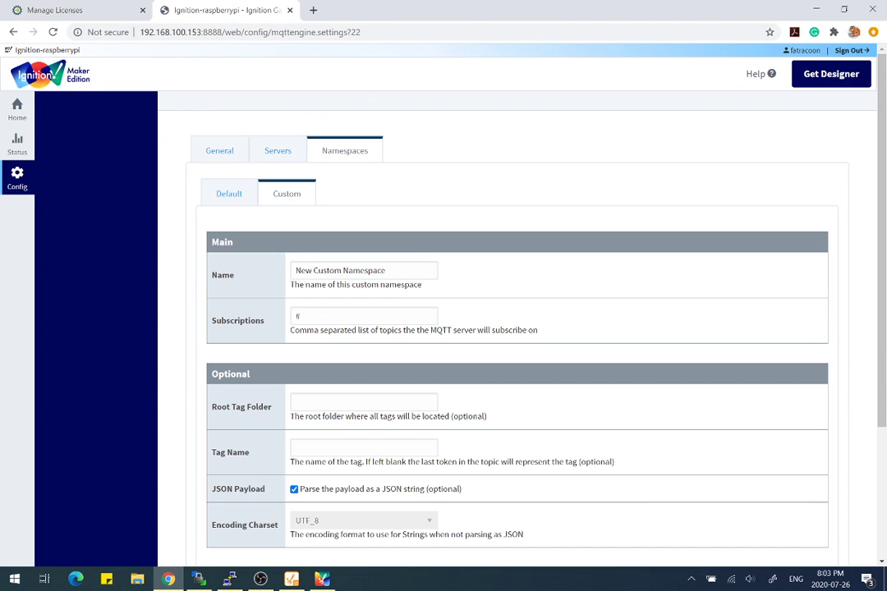
pyautogui.write('All ')
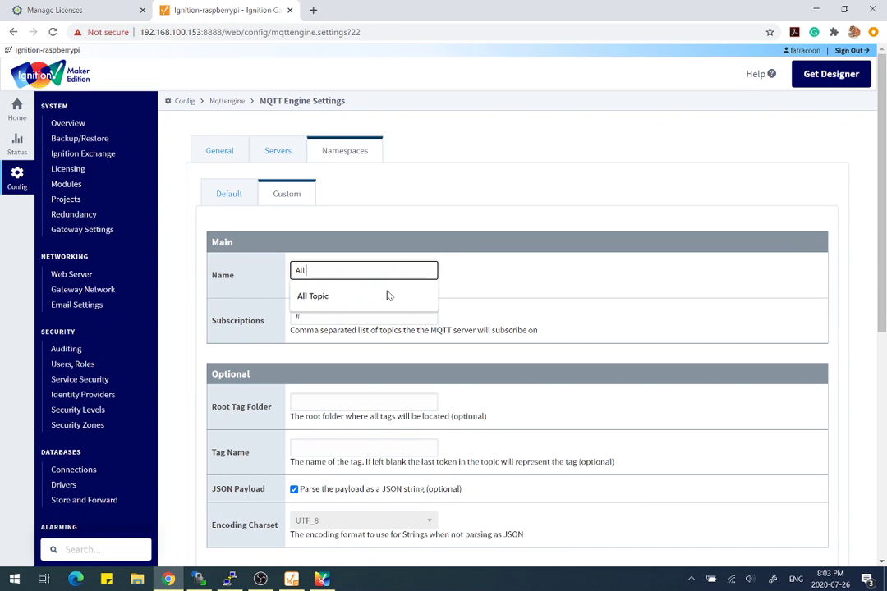
pyautogui.write('Topics')
pyautogui.click(539, 317)
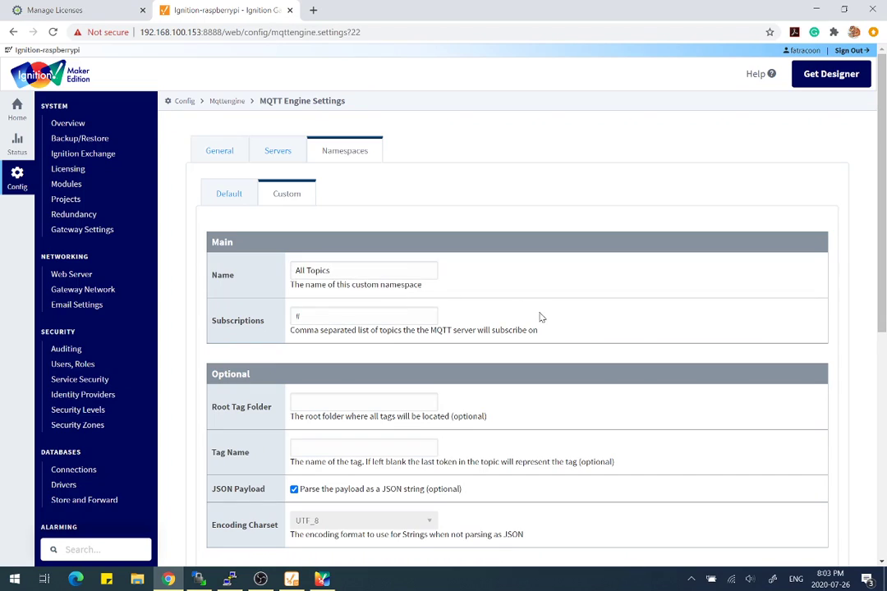
pyautogui.scroll(-3, 533, 318)
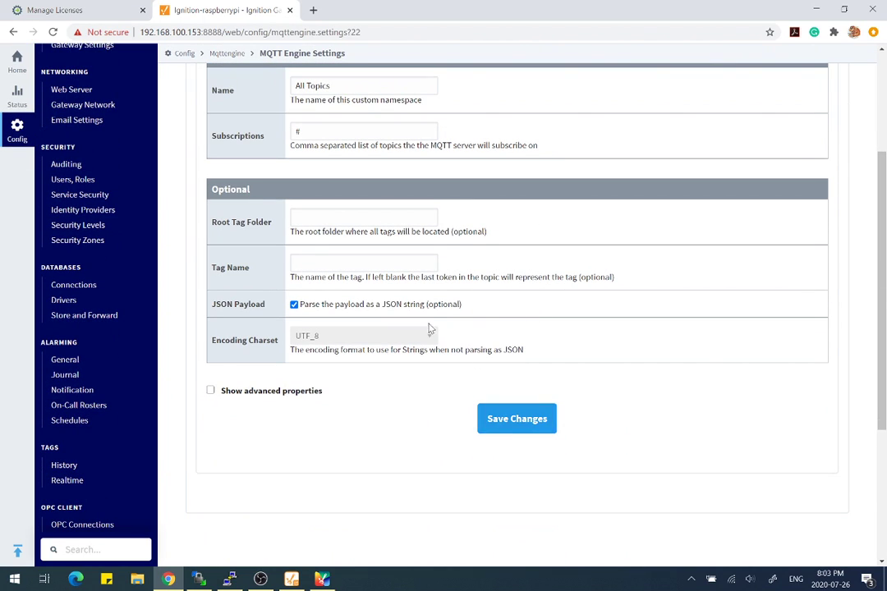
pyautogui.click(502, 423)
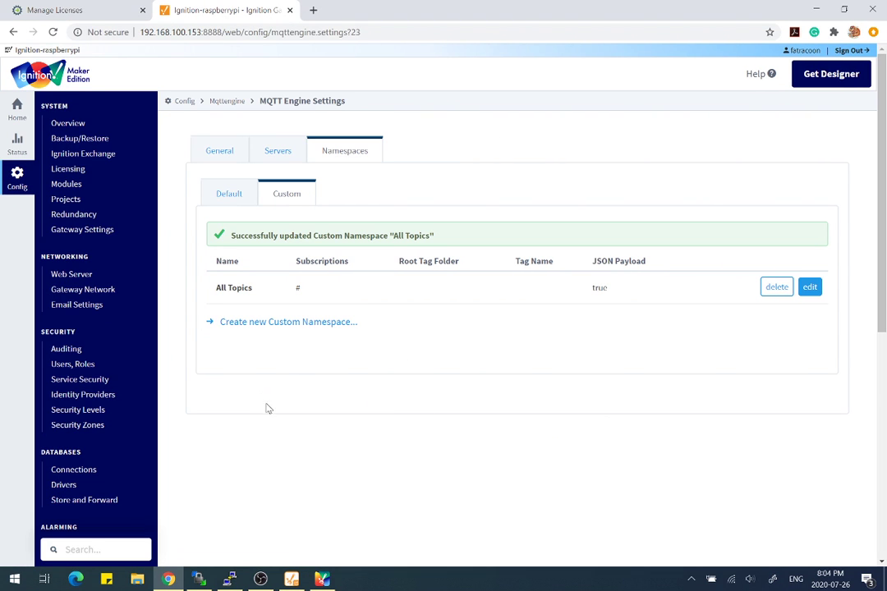
# Switch to Ignition Designer and create a Perspective view named View with a Coordinate root container and page URL /
pyautogui.click(323, 579)
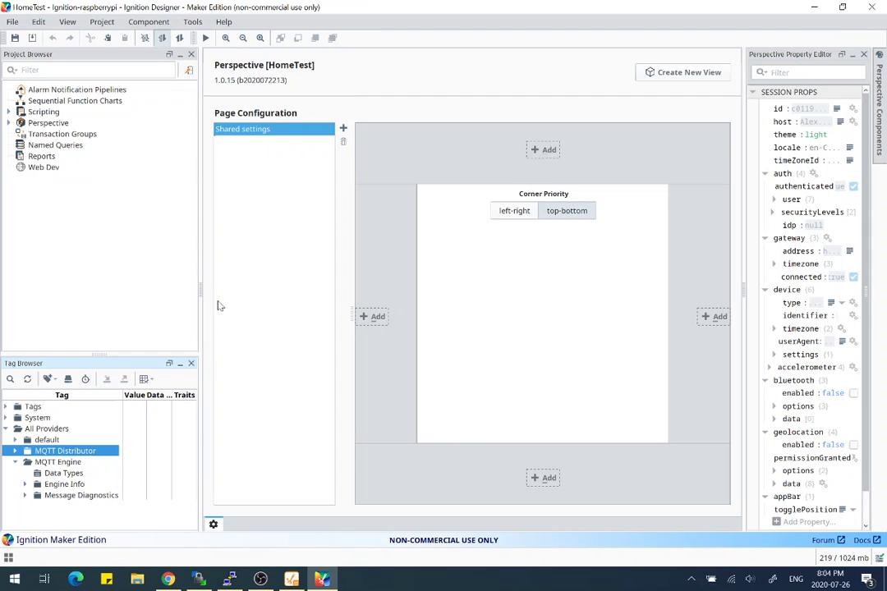
pyautogui.click(9, 122)
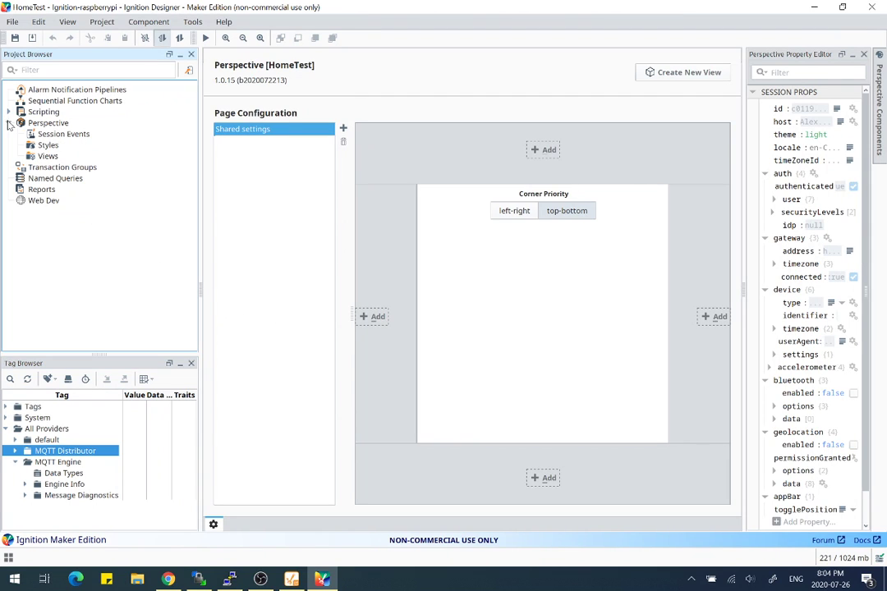
pyautogui.click(46, 156)
pyautogui.rightClick(46, 161)
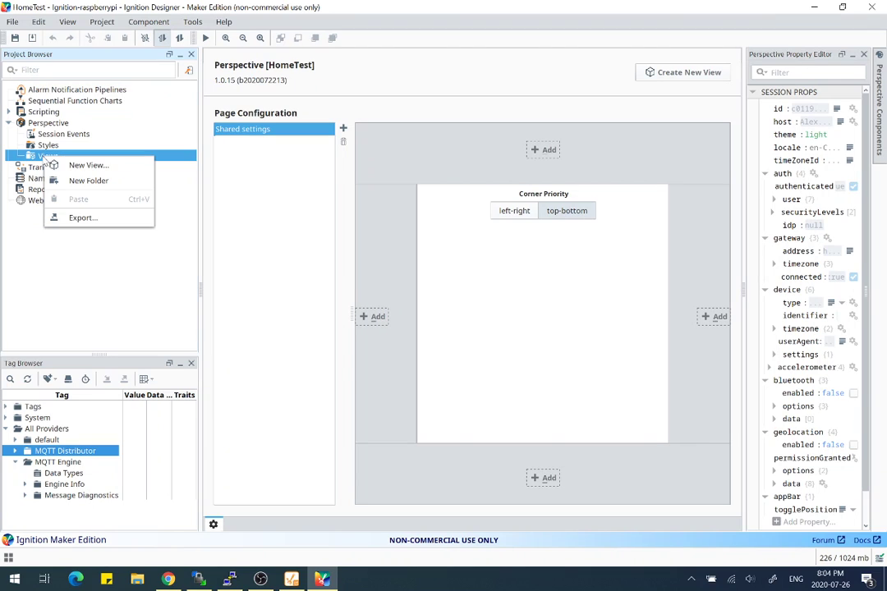
pyautogui.click(85, 170)
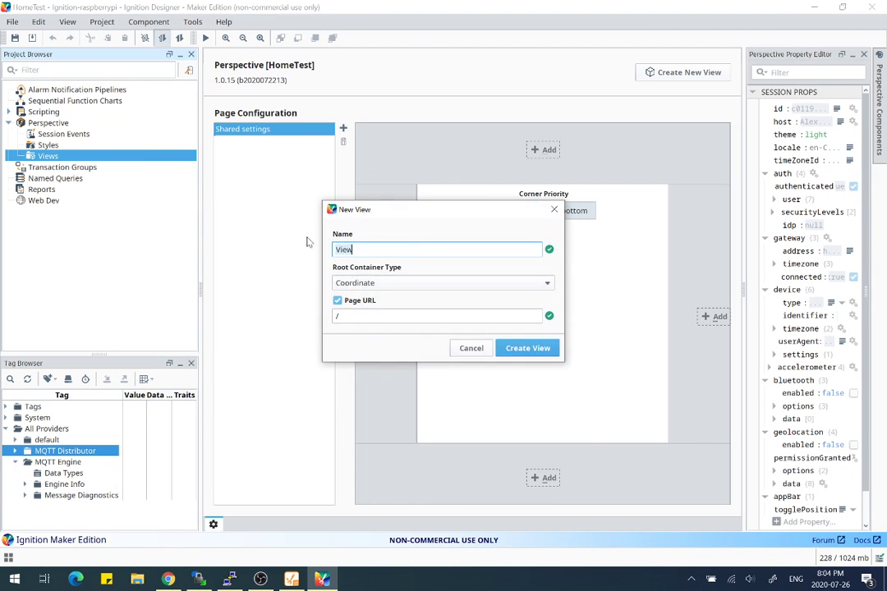
pyautogui.click(525, 350)
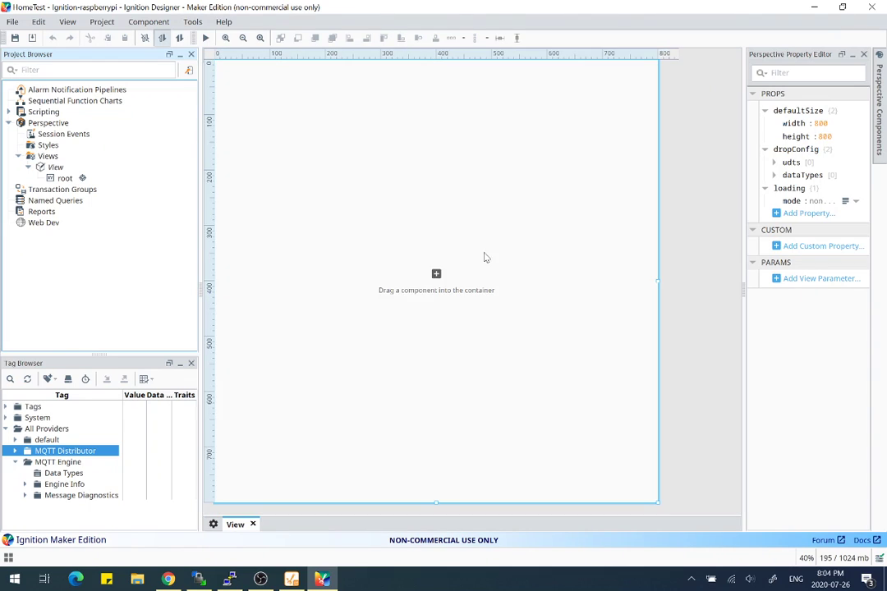
# Widen the view's canvas to about 900 px
pyautogui.scroll(-5, 483, 255)
pyautogui.scroll(6, 444, 254)
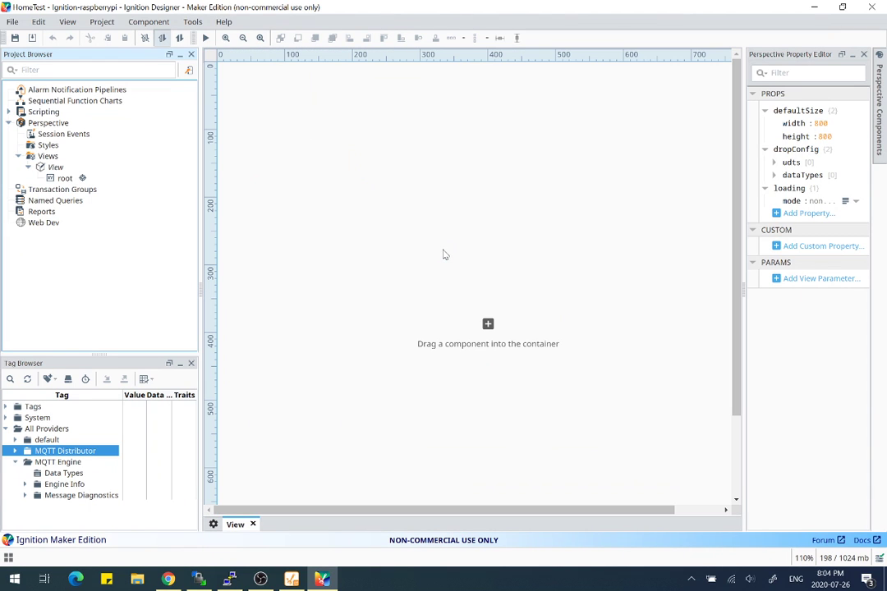
pyautogui.scroll(-3, 443, 255)
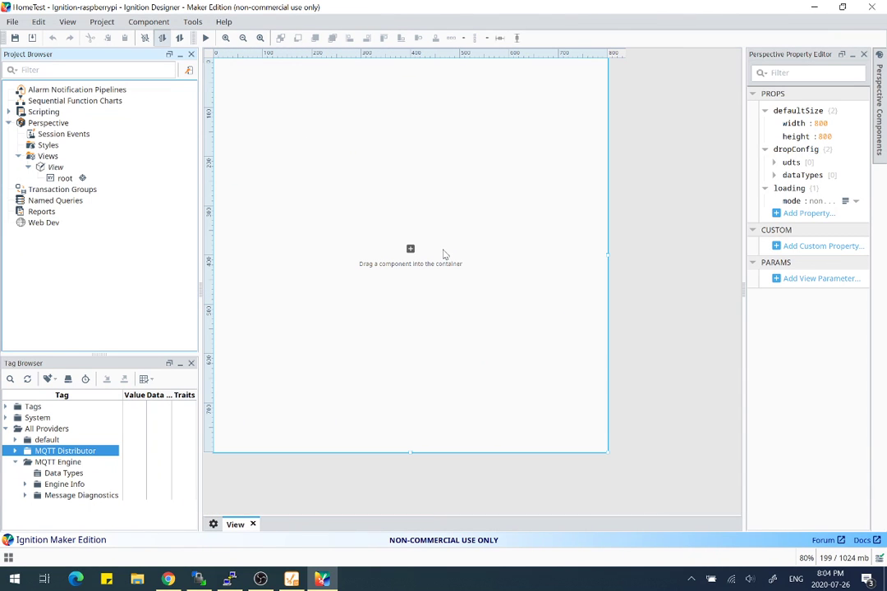
pyautogui.click(428, 205)
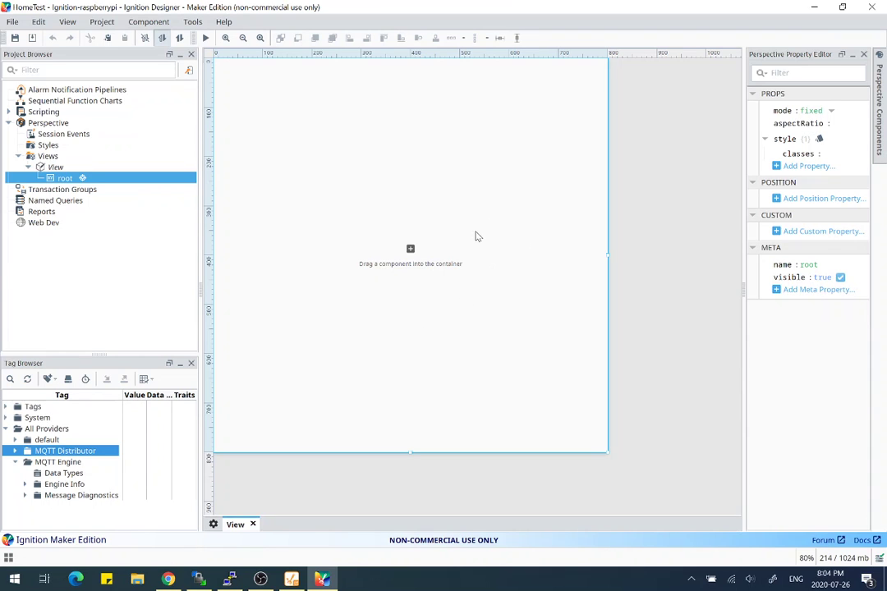
pyautogui.click(879, 107)
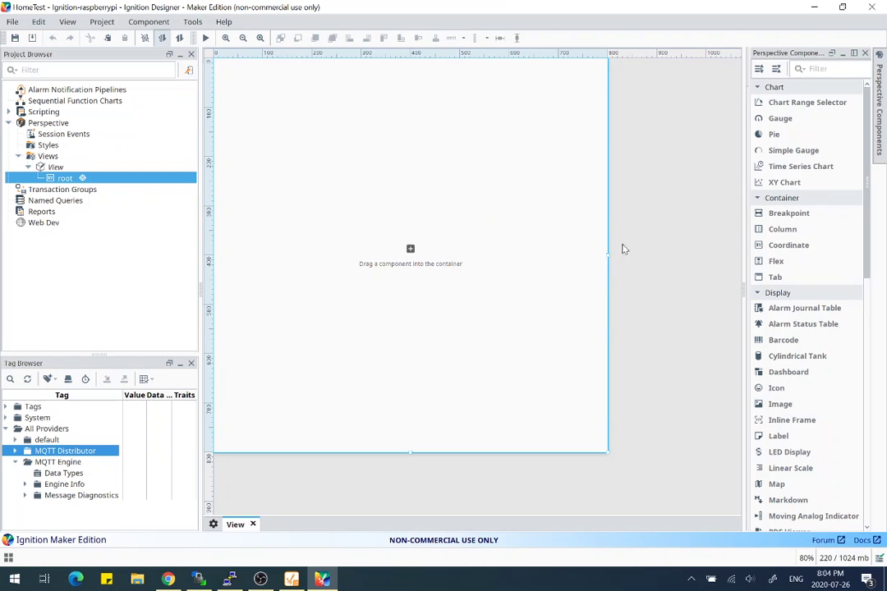
pyautogui.moveTo(608, 254); pyautogui.dragTo(660, 253)
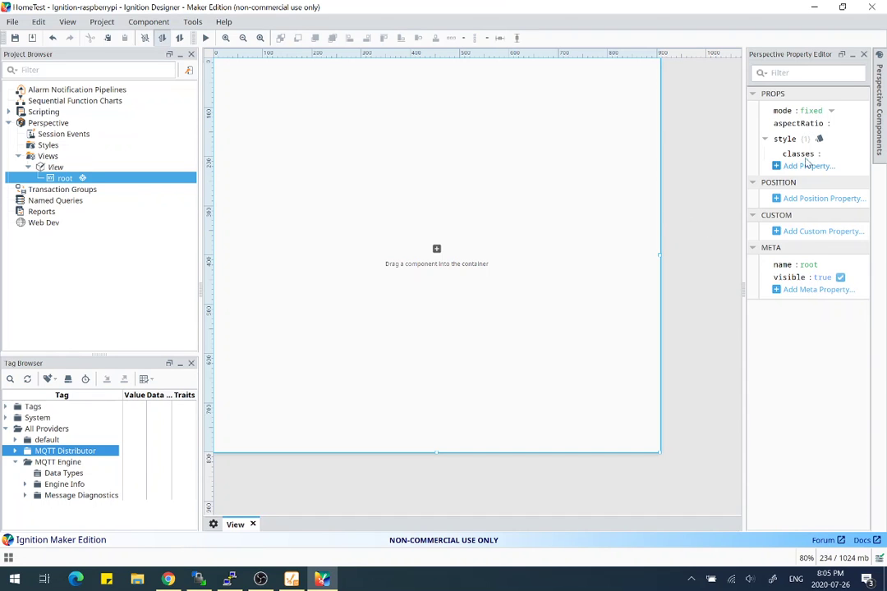
# Place a Button component in the upper part of the view at about x 292, y 259
pyautogui.click(879, 107)
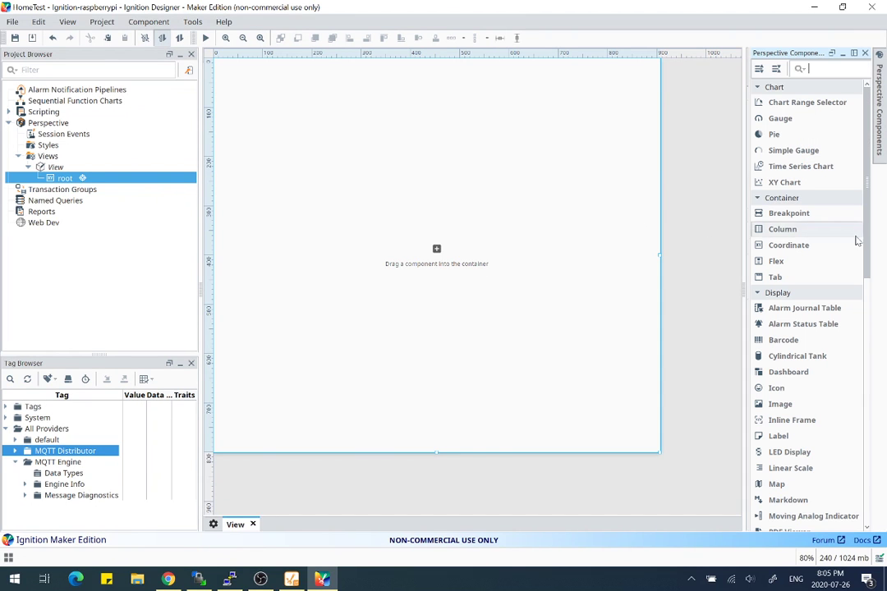
pyautogui.moveTo(865, 230); pyautogui.dragTo(867, 400)
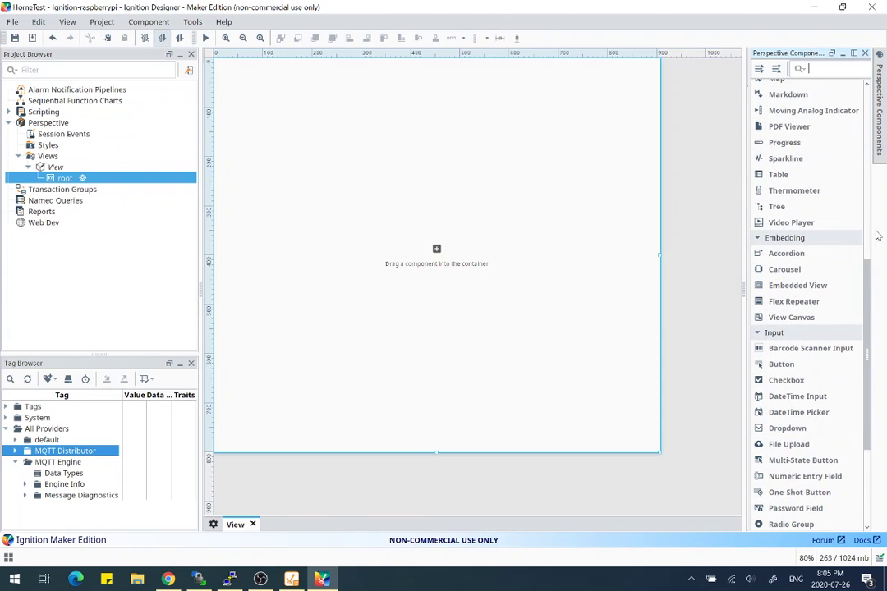
pyautogui.moveTo(865, 357)
pyautogui.mouseDown()
pyautogui.moveTo(869, 119)
pyautogui.moveTo(866, 365)
pyautogui.mouseUp()
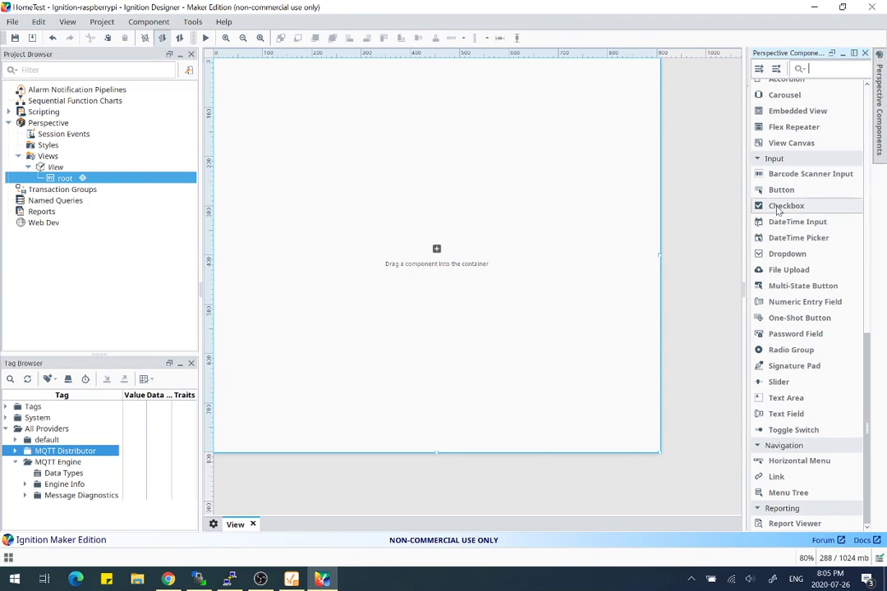
pyautogui.moveTo(783, 192); pyautogui.dragTo(355, 188)
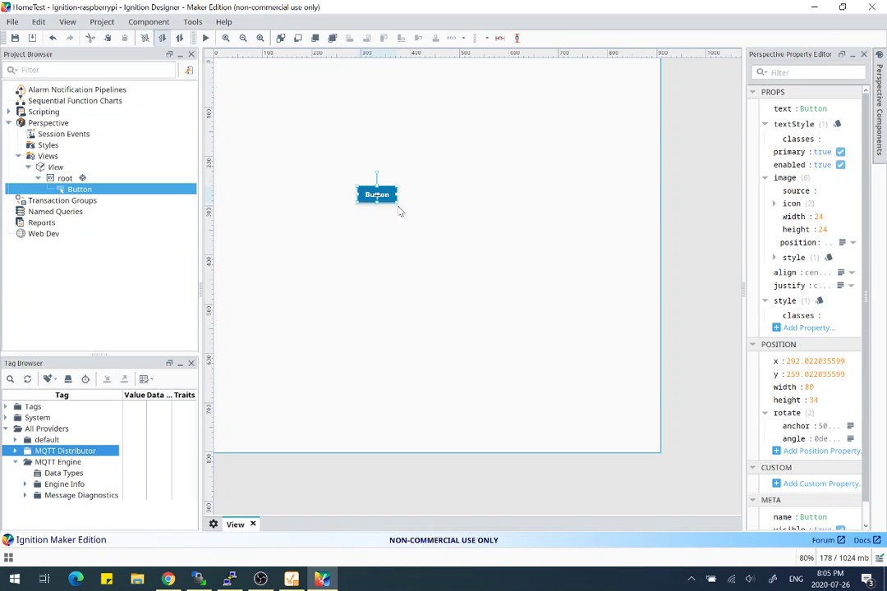
# Enlarge the Button component to about 227 by 117 px and open its event configuration
pyautogui.moveTo(397, 203); pyautogui.dragTo(479, 256)
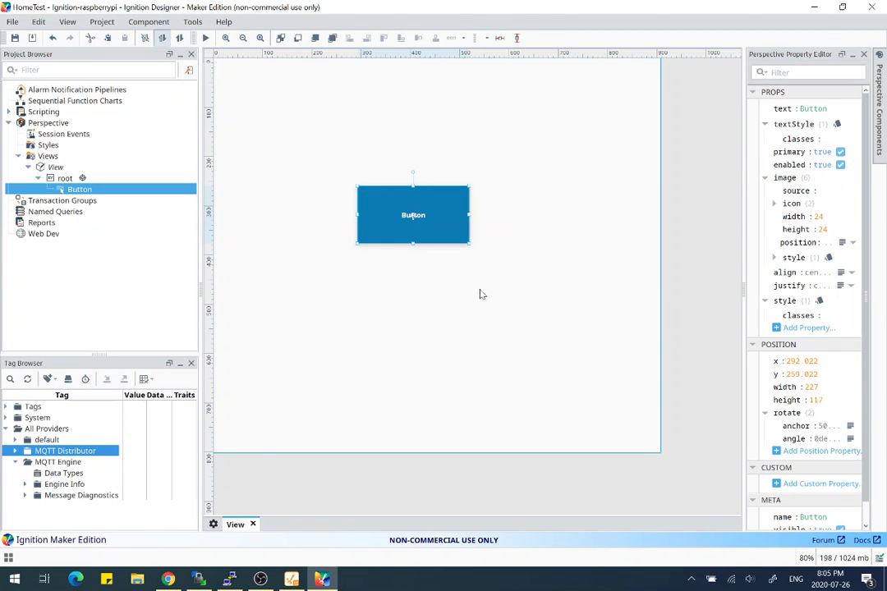
pyautogui.rightClick(445, 227)
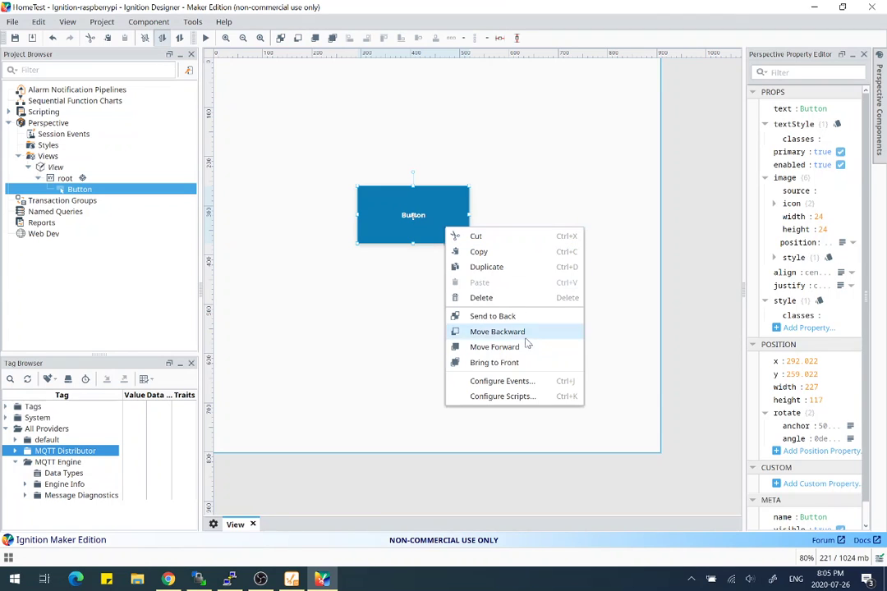
pyautogui.click(533, 382)
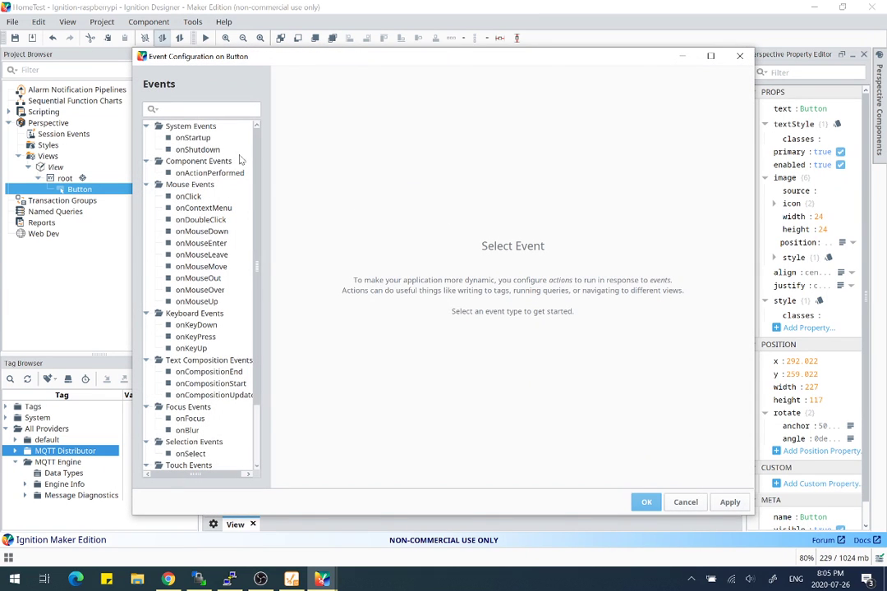
# Add a Script action to the button's onClick mouse event
pyautogui.moveTo(257, 159); pyautogui.dragTo(272, 130)
pyautogui.click(188, 197)
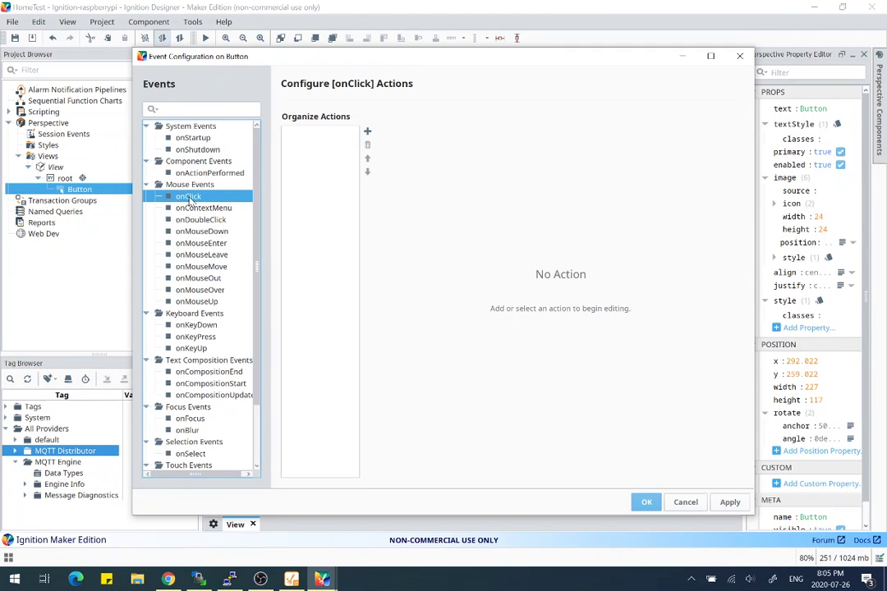
pyautogui.click(367, 131)
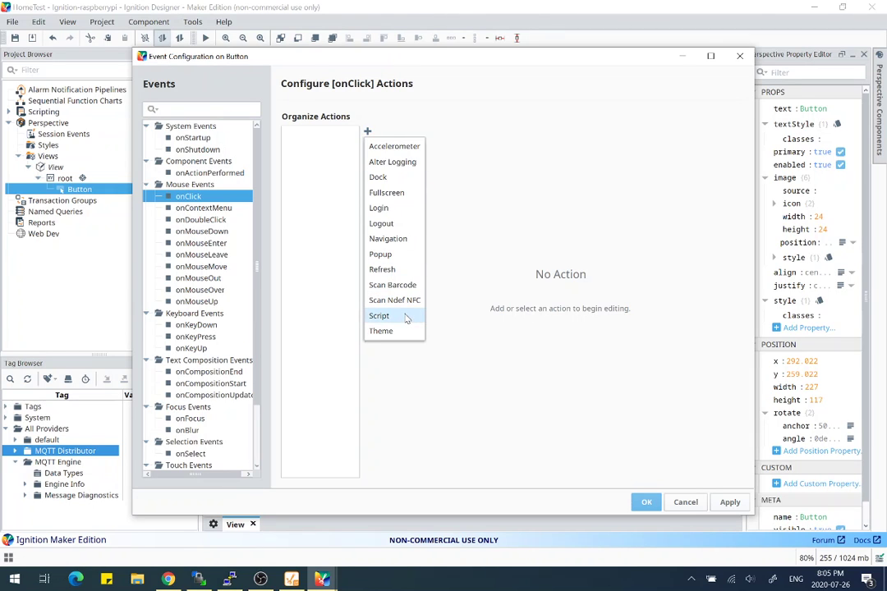
pyautogui.click(379, 316)
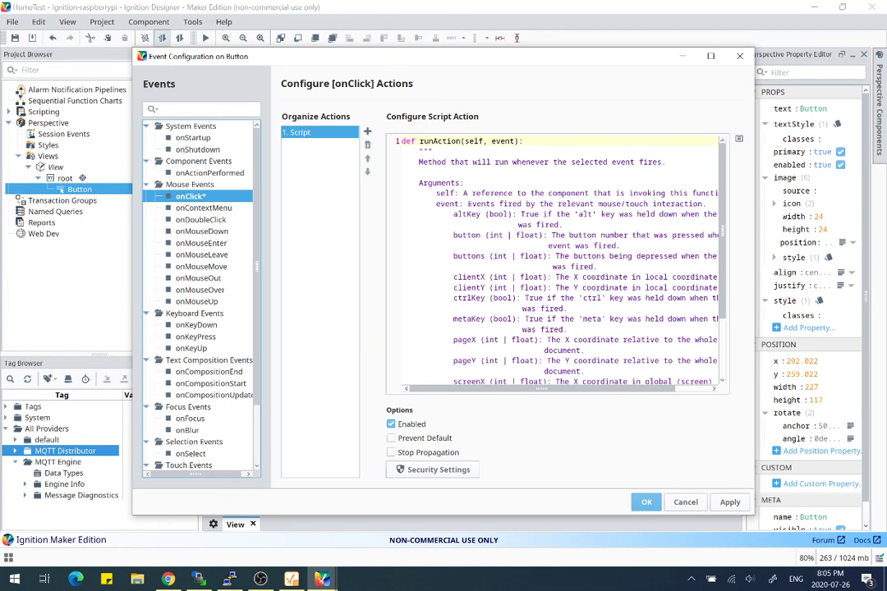
pyautogui.scroll(-3, 726, 168)
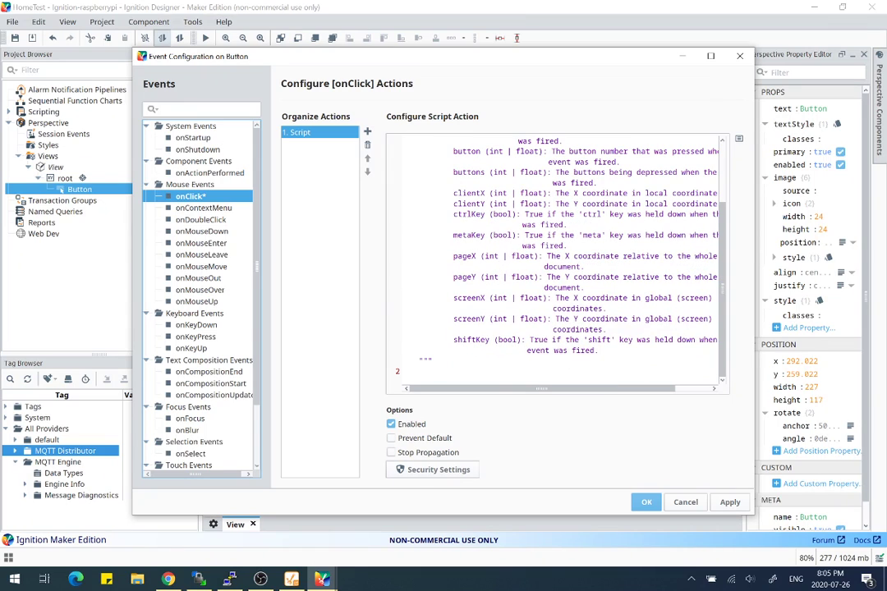
# Insert a reference to the Button's text property, self.props.text, on line 2 of the onClick script
pyautogui.click(407, 371)
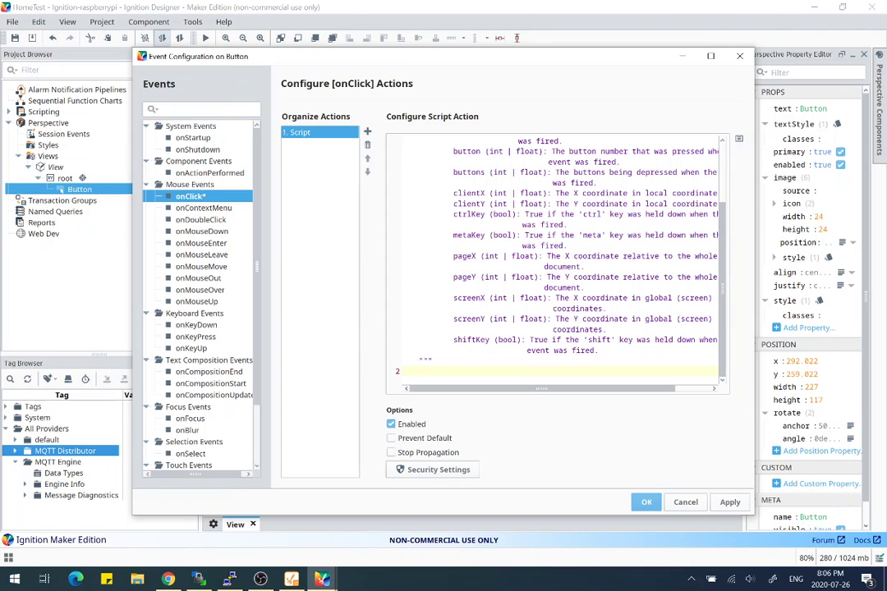
pyautogui.click(739, 142)
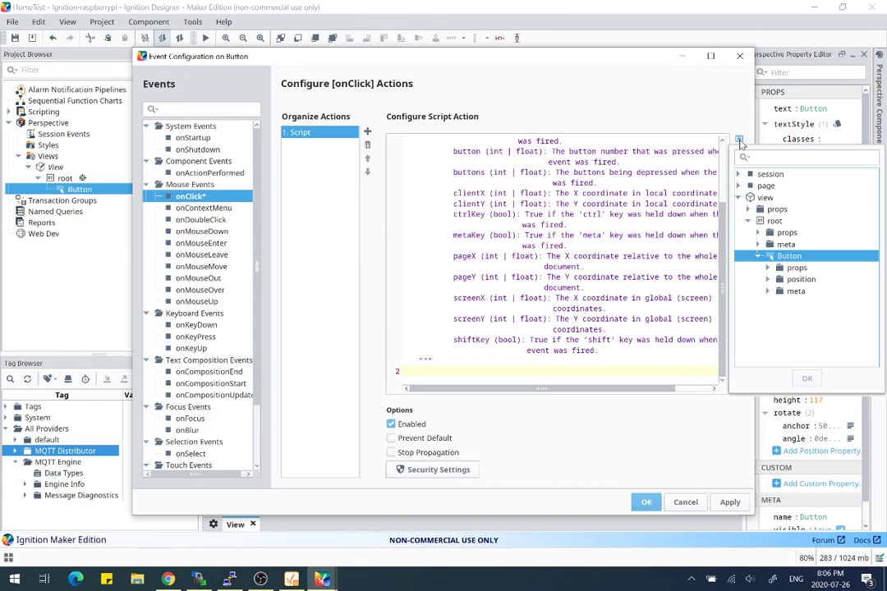
pyautogui.click(740, 142)
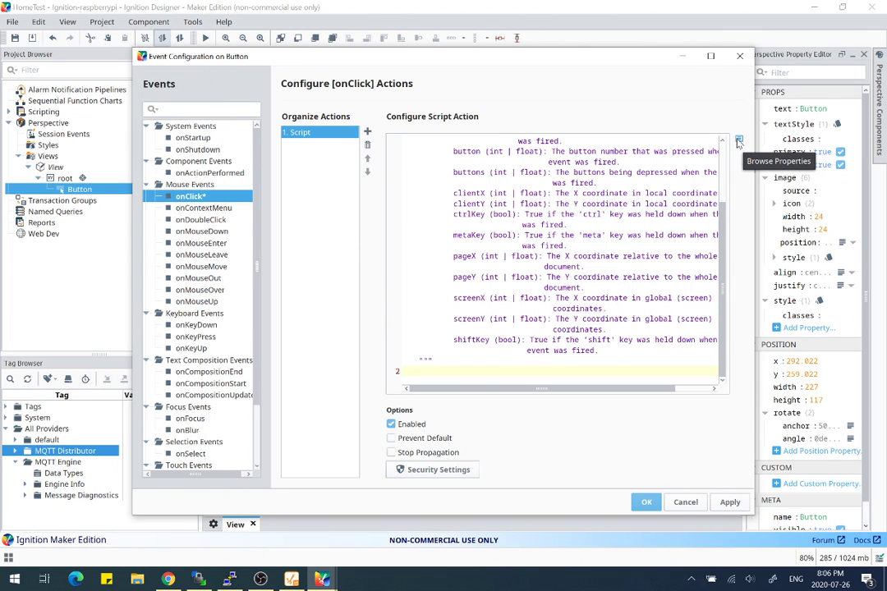
pyautogui.click(738, 143)
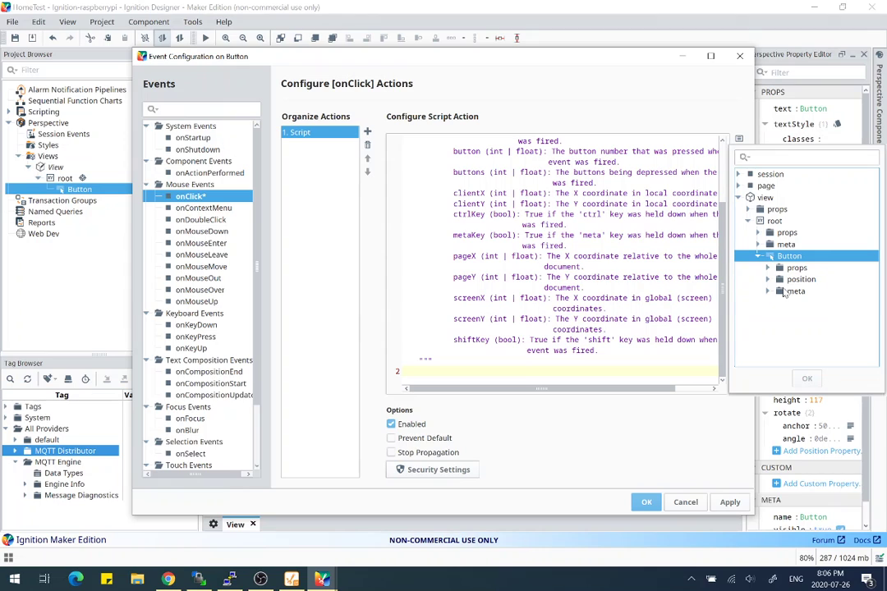
pyautogui.click(760, 232)
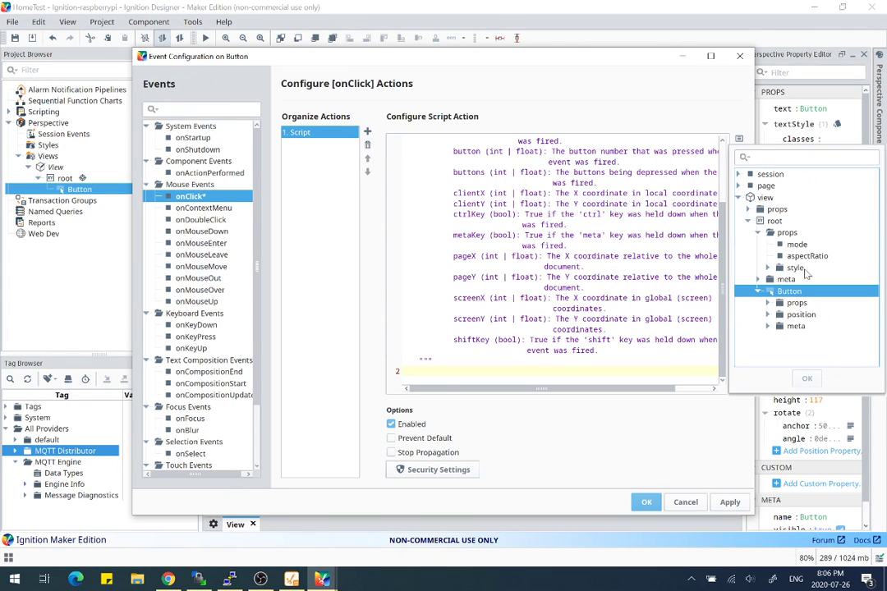
pyautogui.click(760, 280)
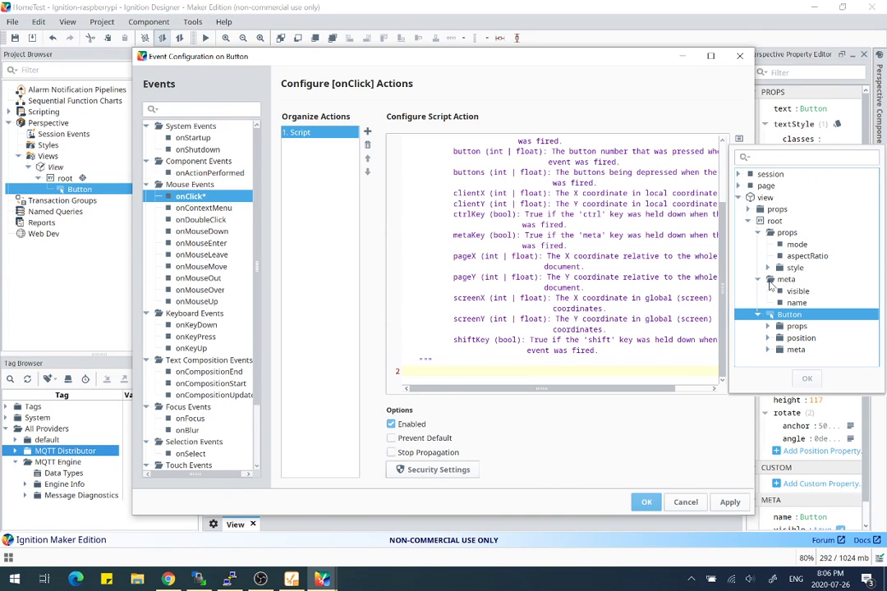
pyautogui.click(760, 280)
pyautogui.click(759, 233)
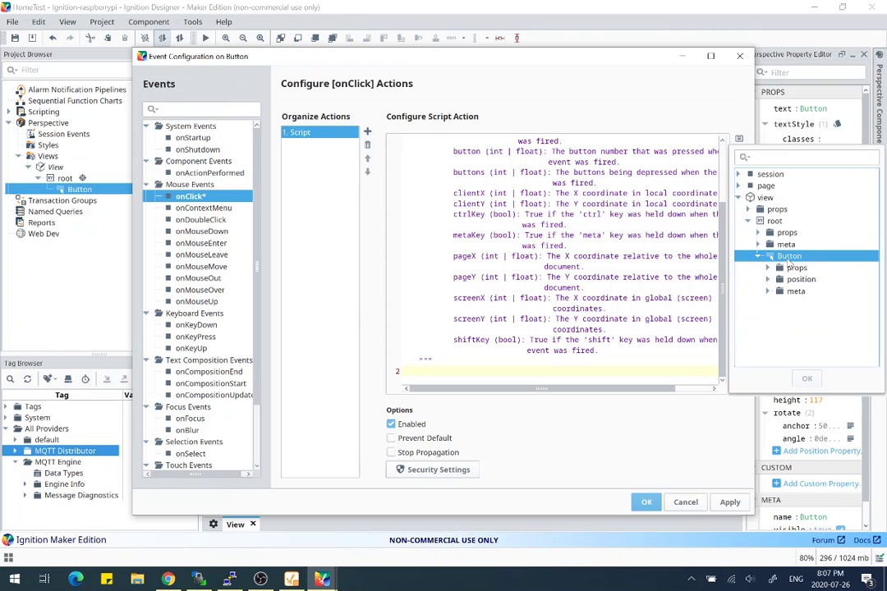
pyautogui.click(770, 268)
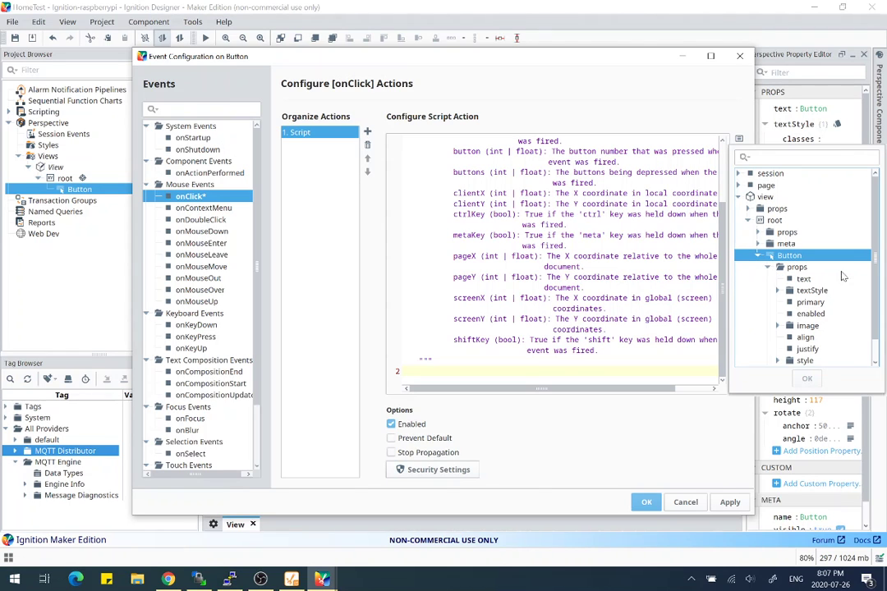
pyautogui.moveTo(877, 254); pyautogui.dragTo(877, 306)
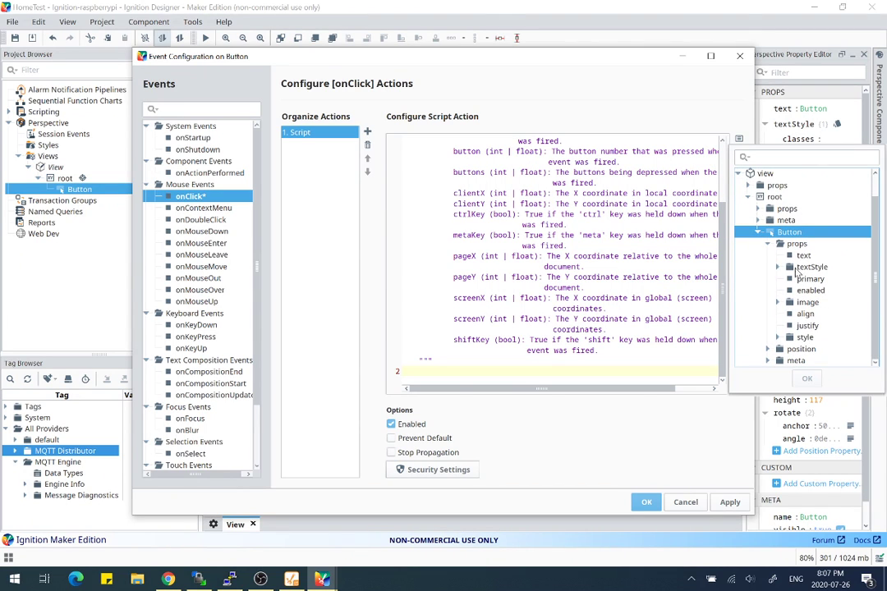
pyautogui.press('Down')
pyautogui.press('Down')
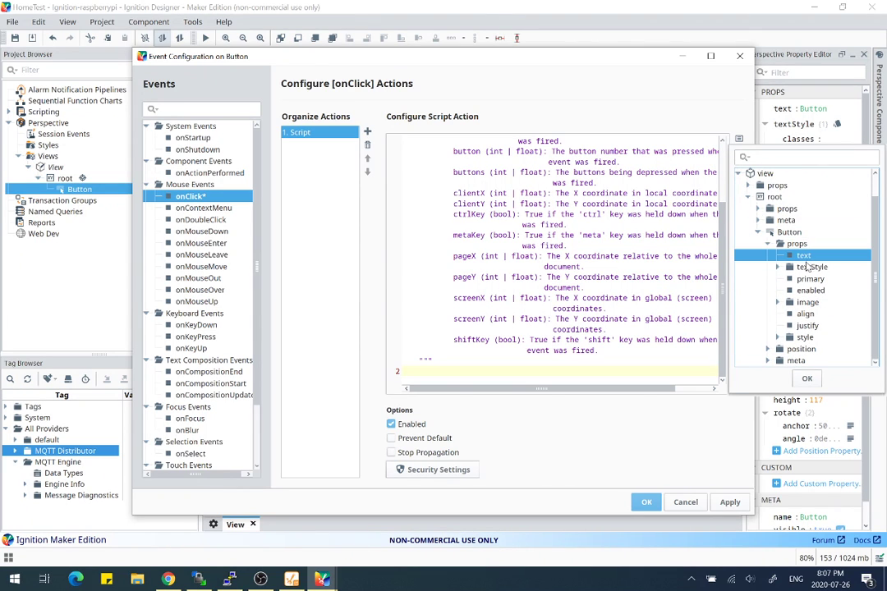
pyautogui.press('Return')
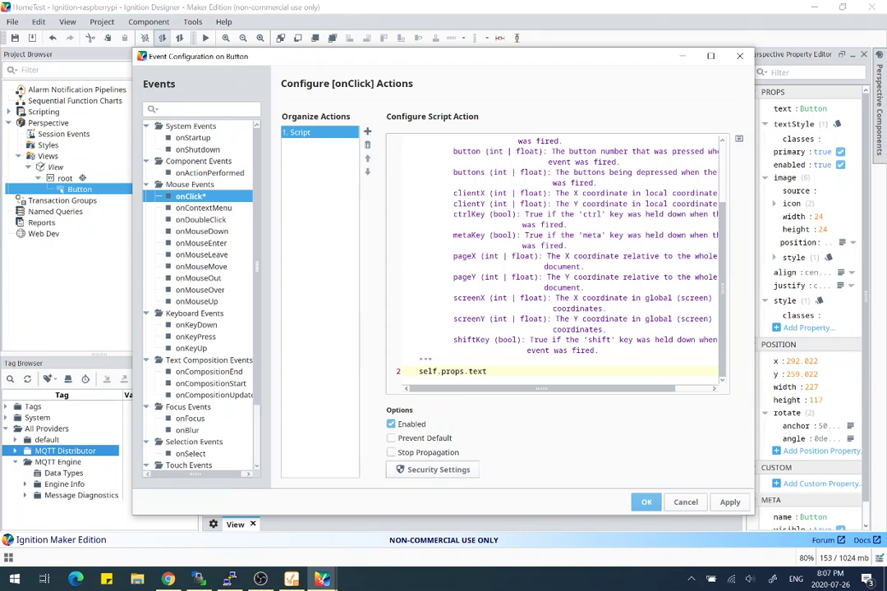
# Complete the script line so it assigns the Unicode string u"На этом пока все" to self.props.text
pyautogui.write('=')
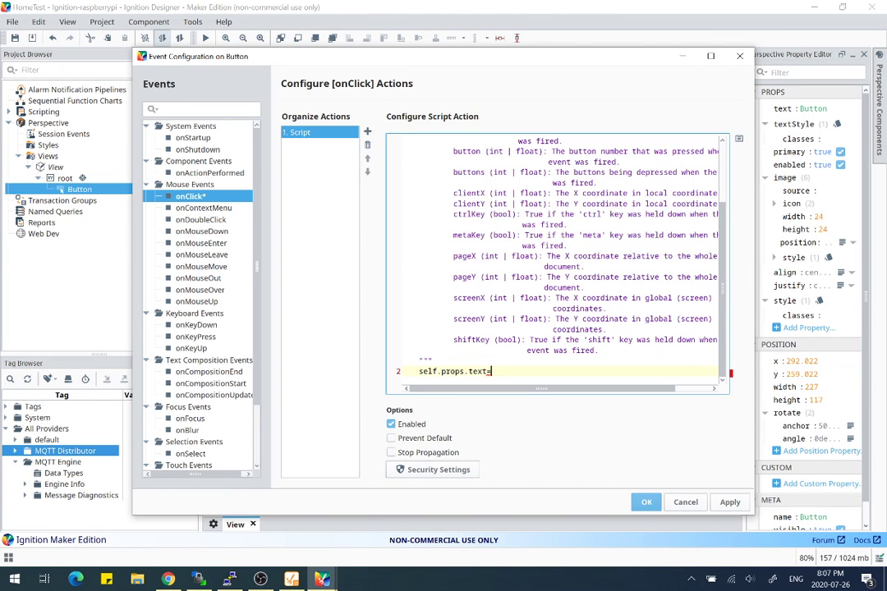
pyautogui.press('BackSpace')
pyautogui.write('u')
pyautogui.press('BackSpace')
pyautogui.write('=u"')
pyautogui.hotkey('alt', 'shift')
pyautogui.write('НА этом пока все')
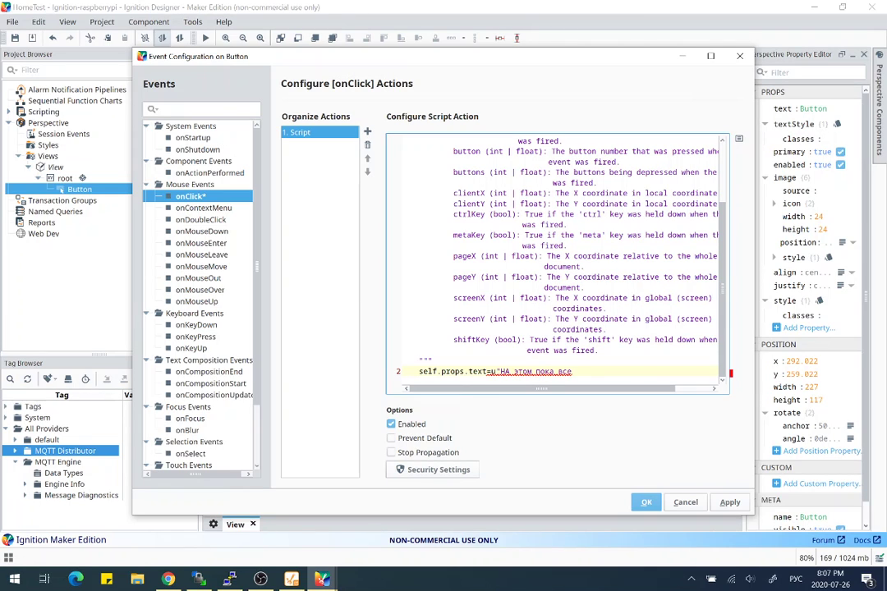
pyautogui.click(510, 372)
pyautogui.press('BackSpace')
pyautogui.write('а все"')
pyautogui.click(497, 371)
# Apply and close the button's event configuration, and save the project
pyautogui.click(730, 503)
pyautogui.click(647, 502)
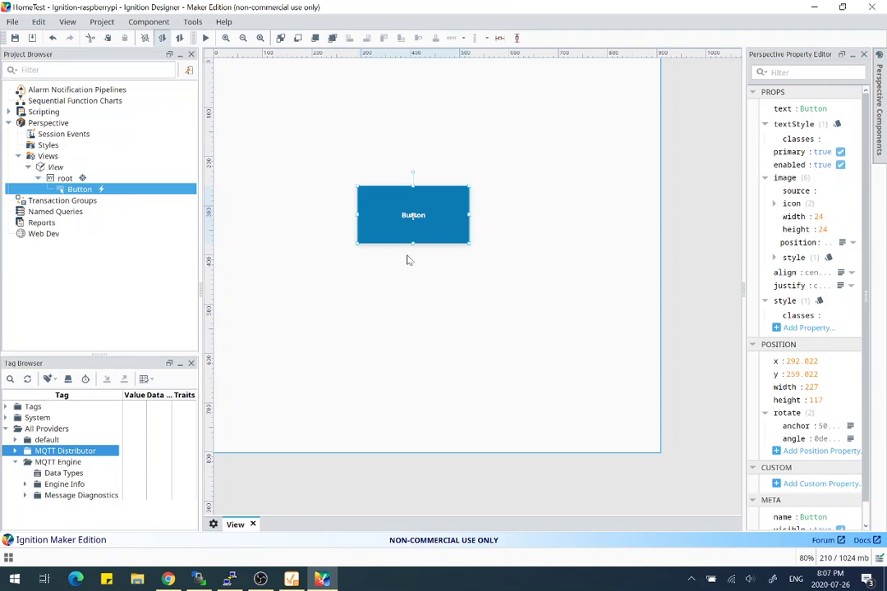
pyautogui.hotkey('ctrl', 's')
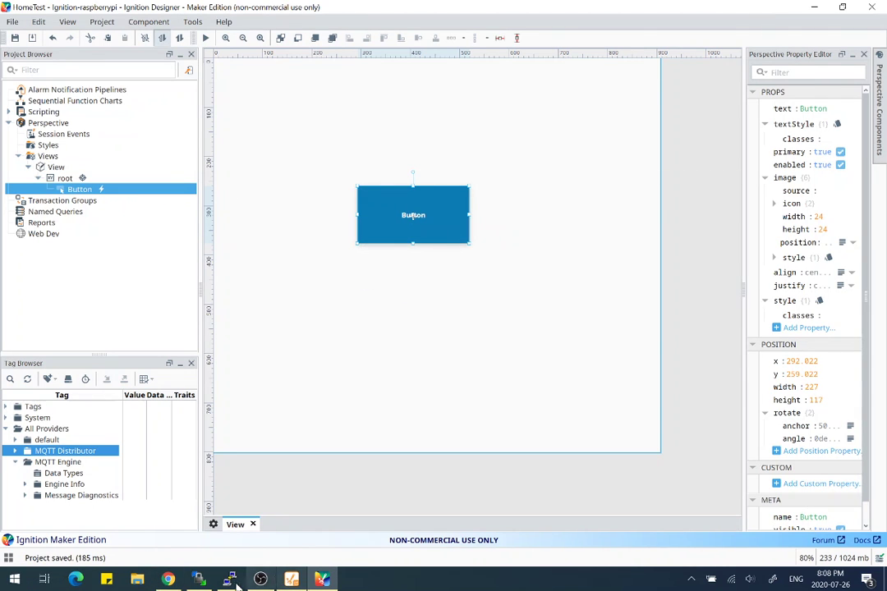
# Switch to the gateway page in Chrome, launch the HomeTest Perspective project from its project list, and test the button there
pyautogui.click(168, 580)
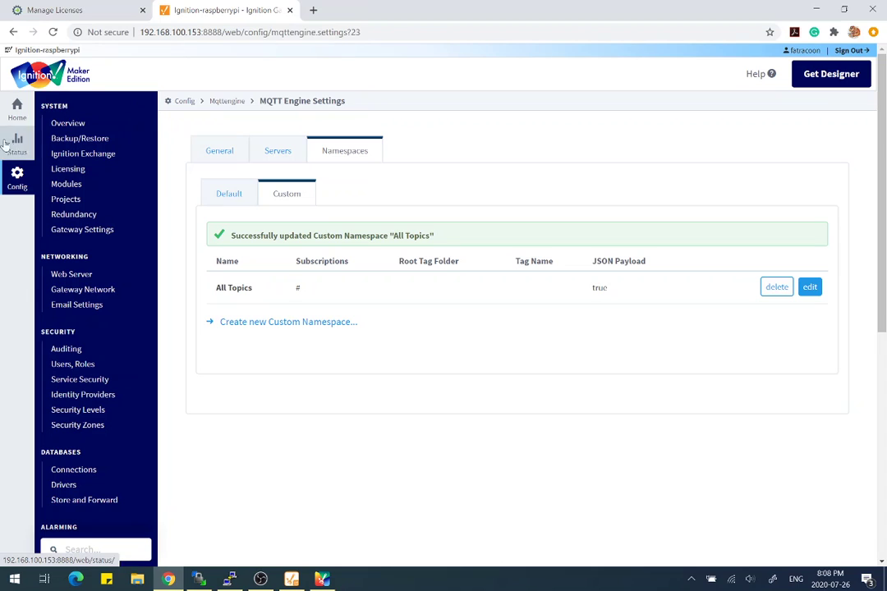
pyautogui.click(17, 114)
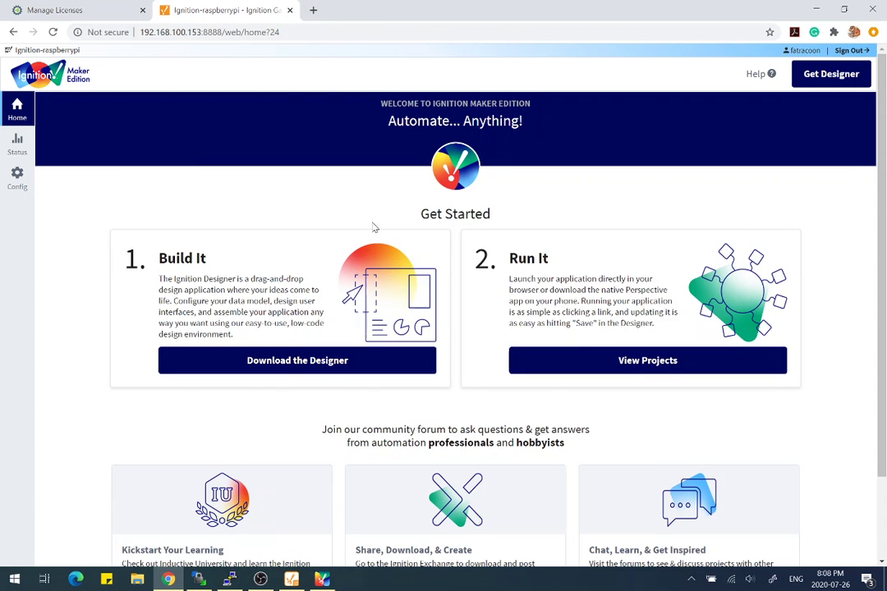
pyautogui.click(666, 366)
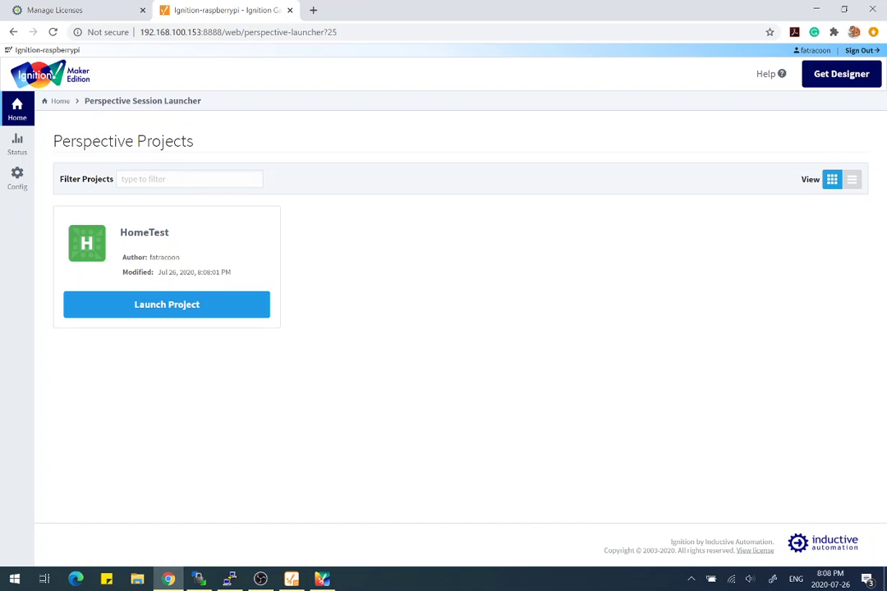
pyautogui.moveTo(119, 233); pyautogui.dragTo(194, 255)
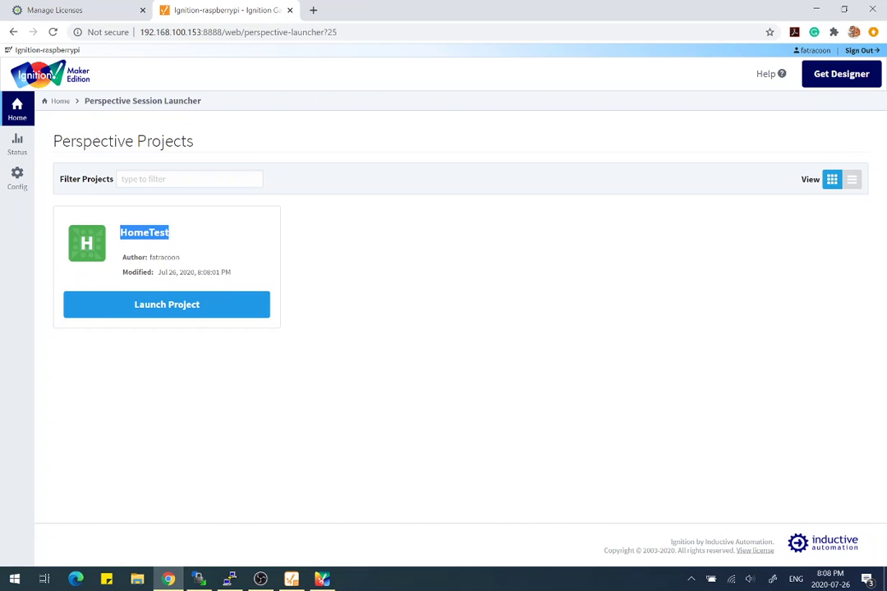
pyautogui.click(176, 311)
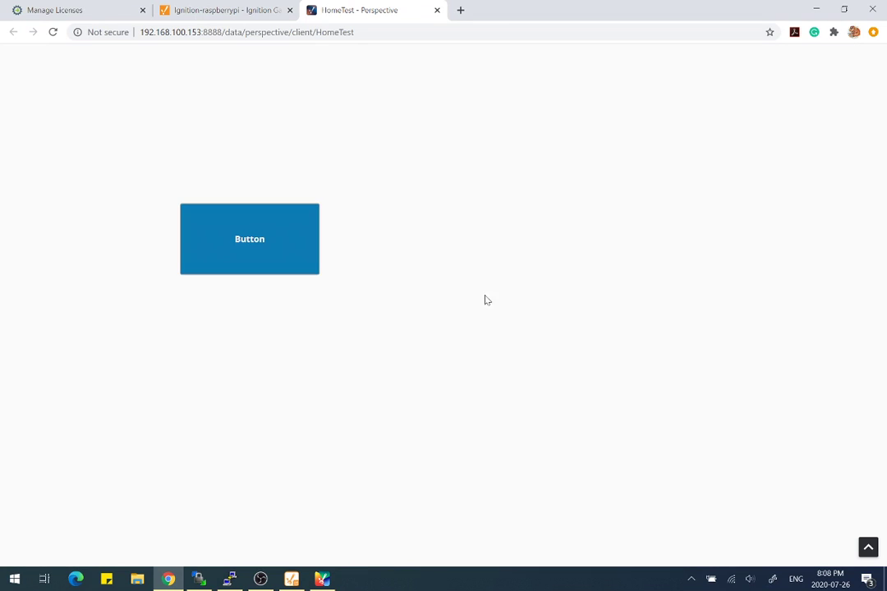
pyautogui.click(256, 255)
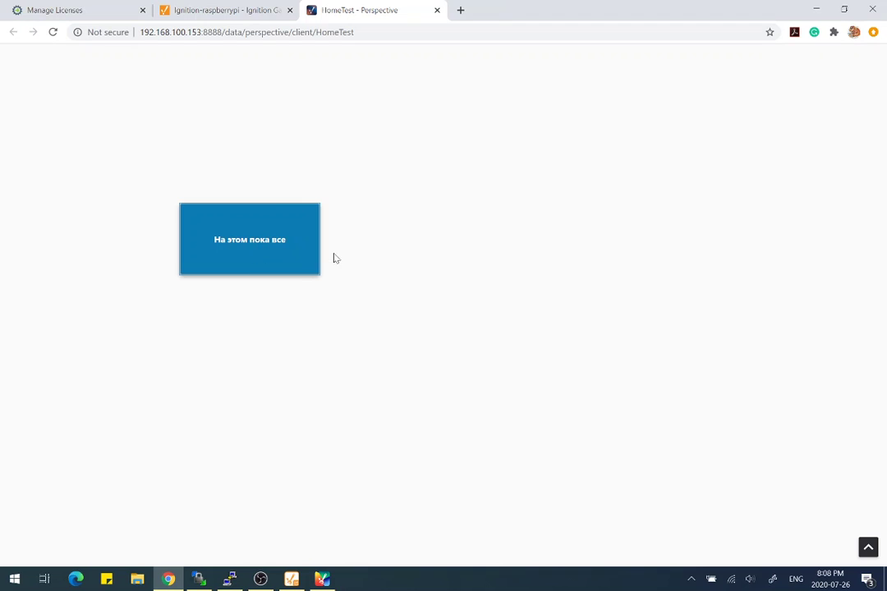